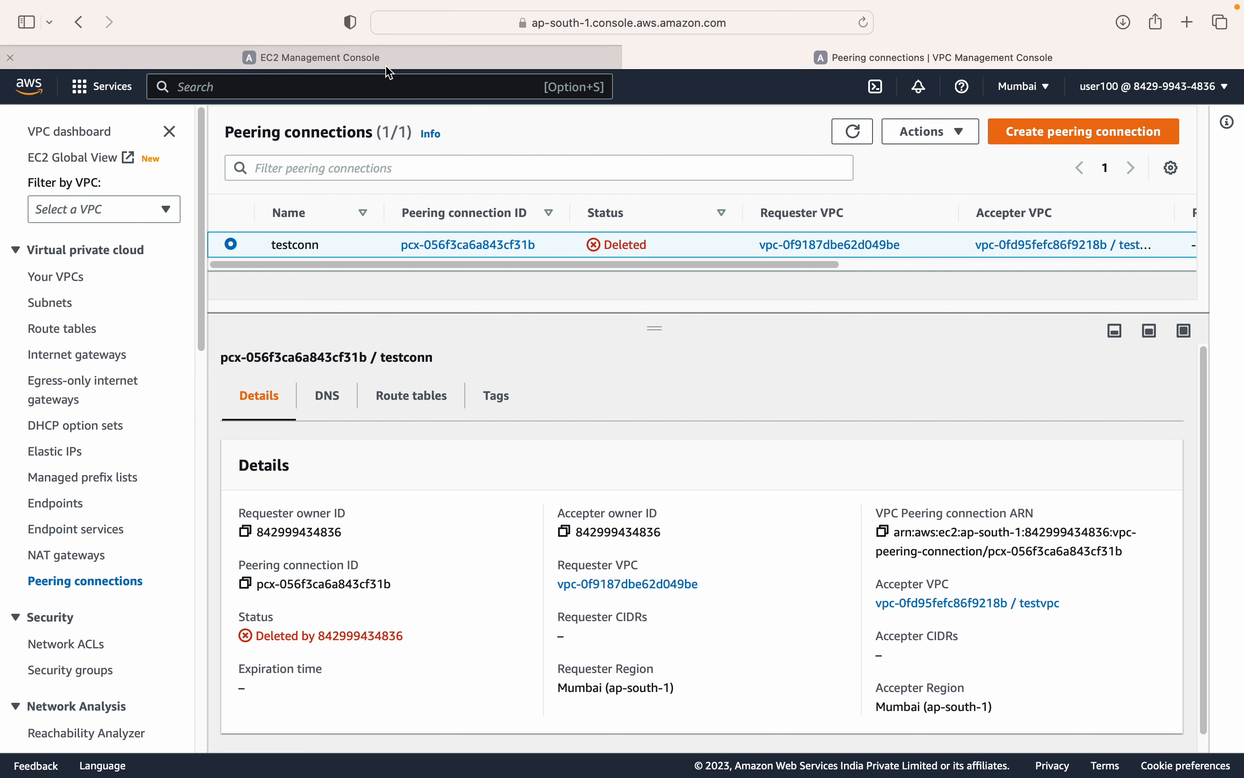
Step: Examine the networking details and the security group's inbound rules of the ec2-172 instance in the EC2 console
{"action": "left_click", "coordinate": [442, 57]}
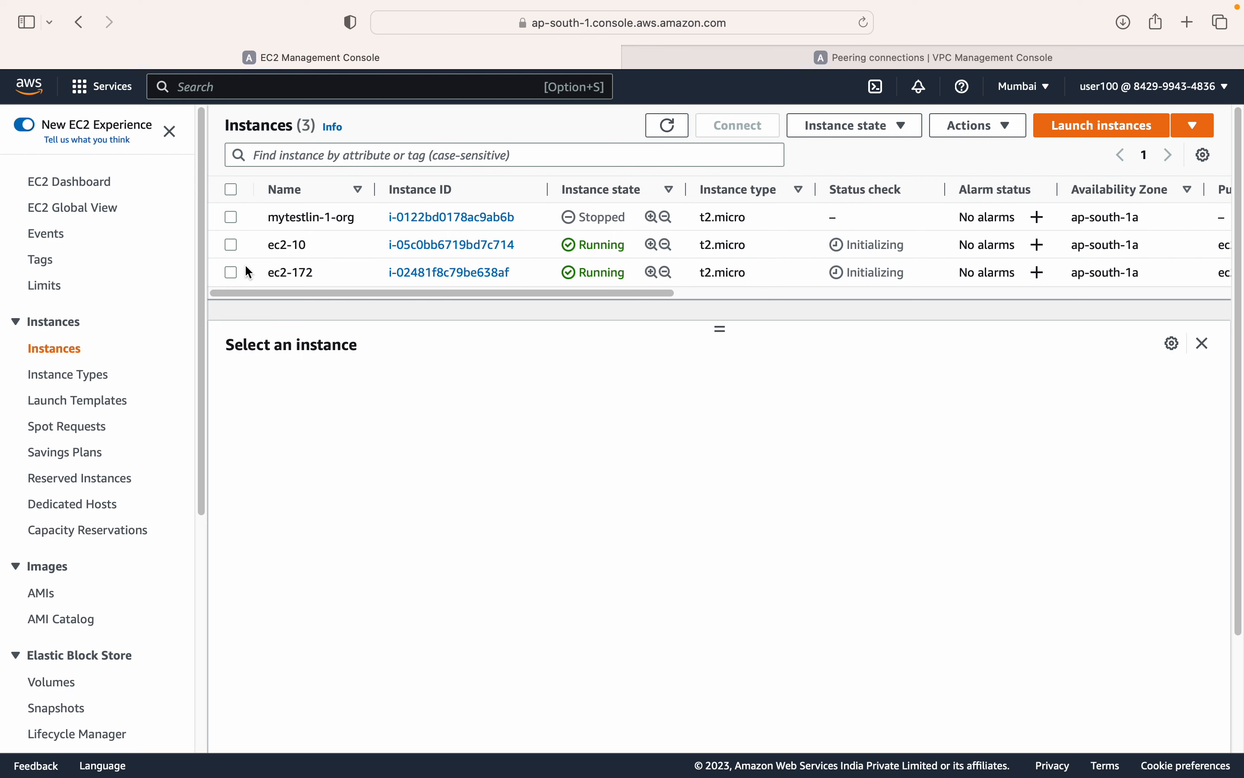
{"action": "left_click", "coordinate": [232, 272]}
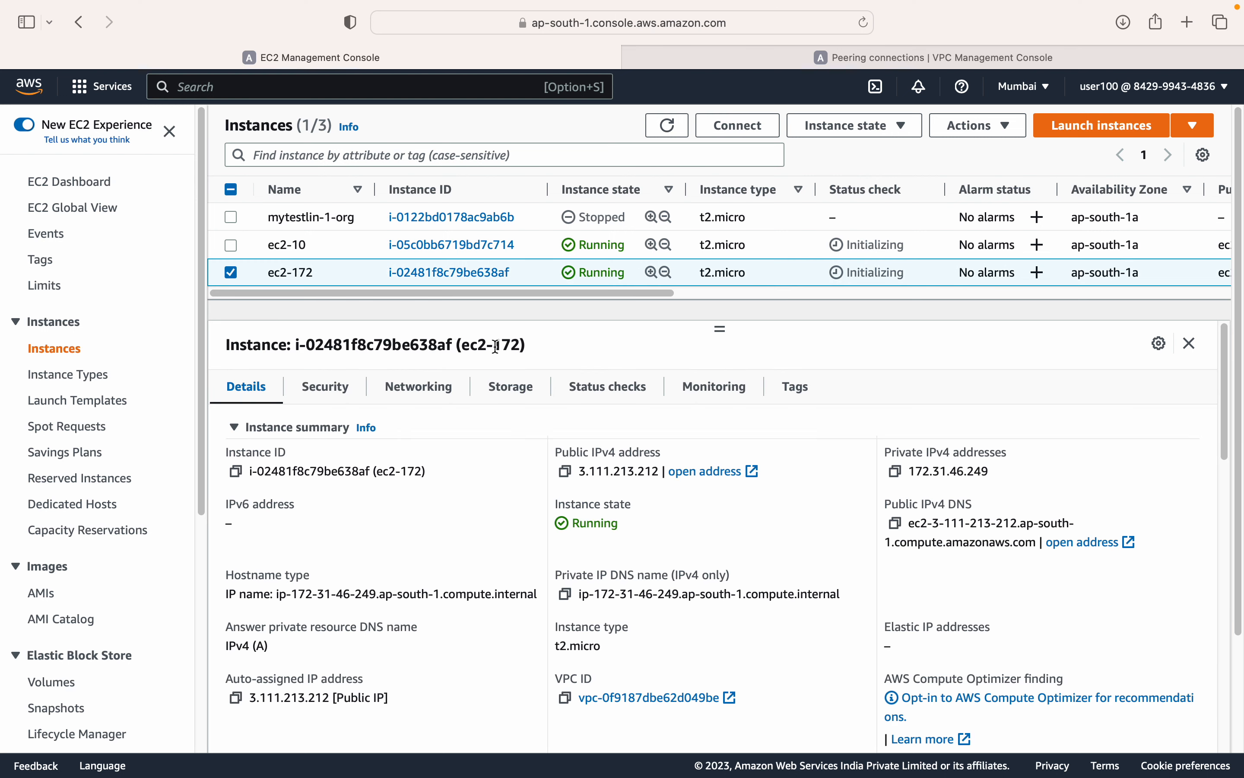
{"action": "left_click", "coordinate": [430, 396]}
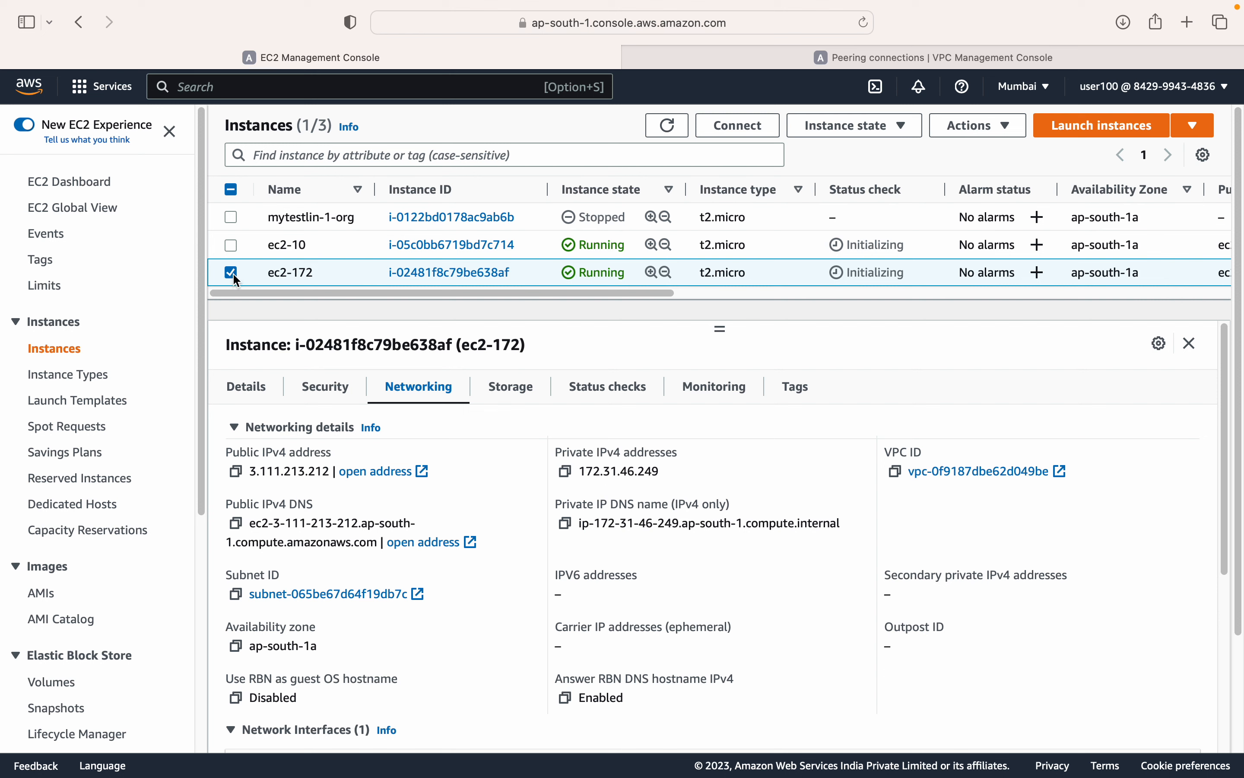
{"action": "left_click", "coordinate": [328, 387]}
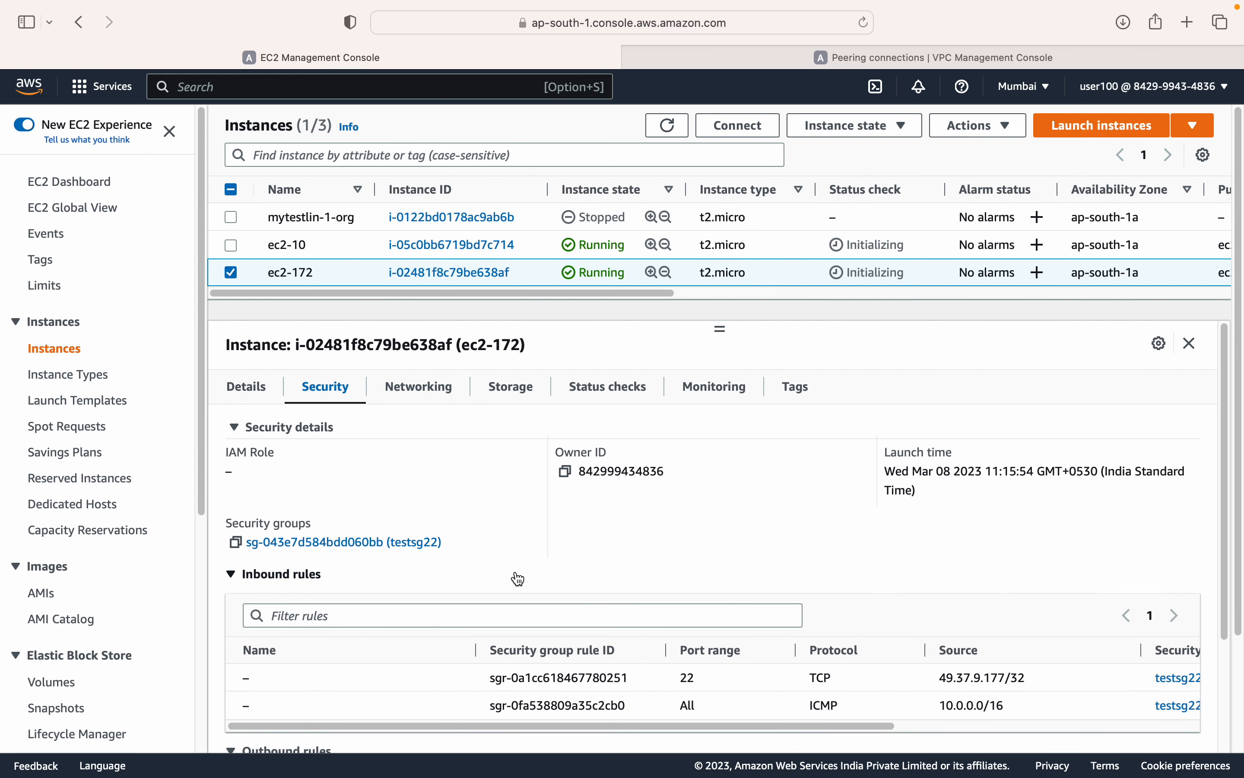
{"action": "scroll", "coordinate": [518, 578], "scroll_direction": "down", "scroll_amount": 1}
{"action": "left_click_drag", "start_coordinate": [582, 707], "coordinate": [738, 704]}
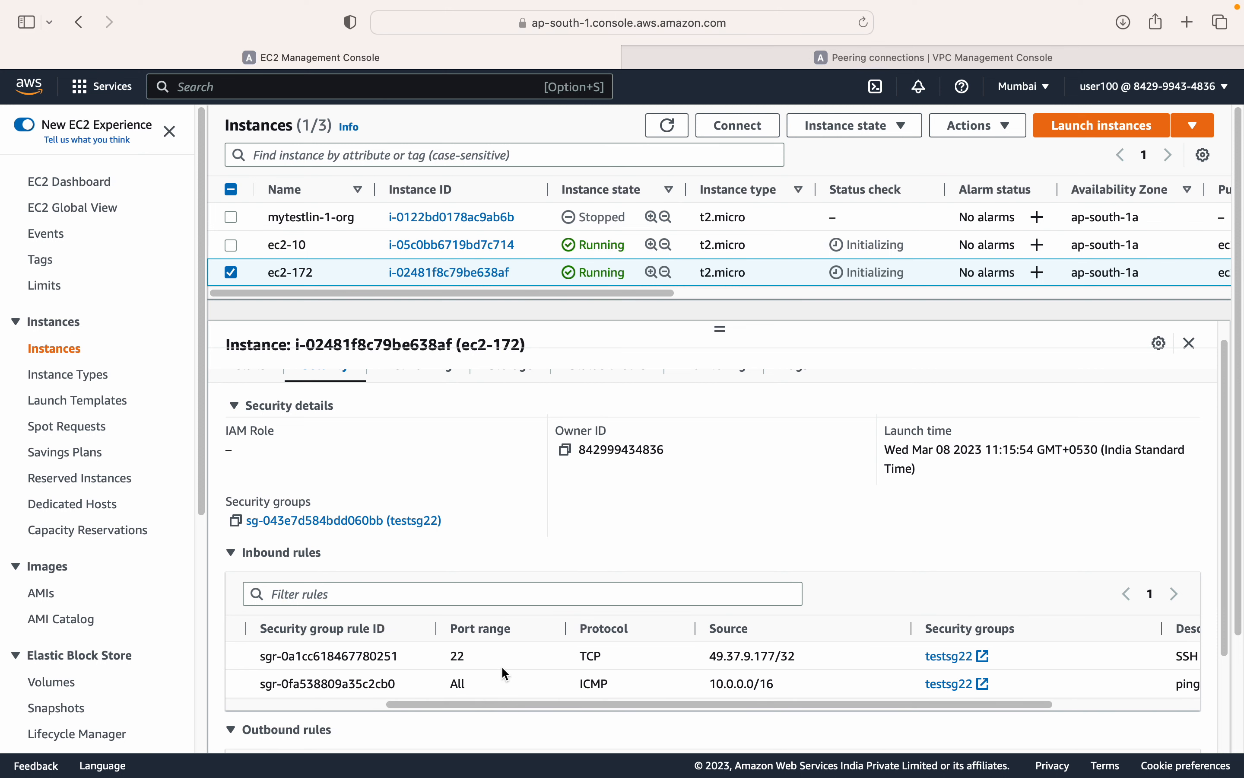
{"action": "left_click_drag", "start_coordinate": [539, 703], "coordinate": [486, 704]}
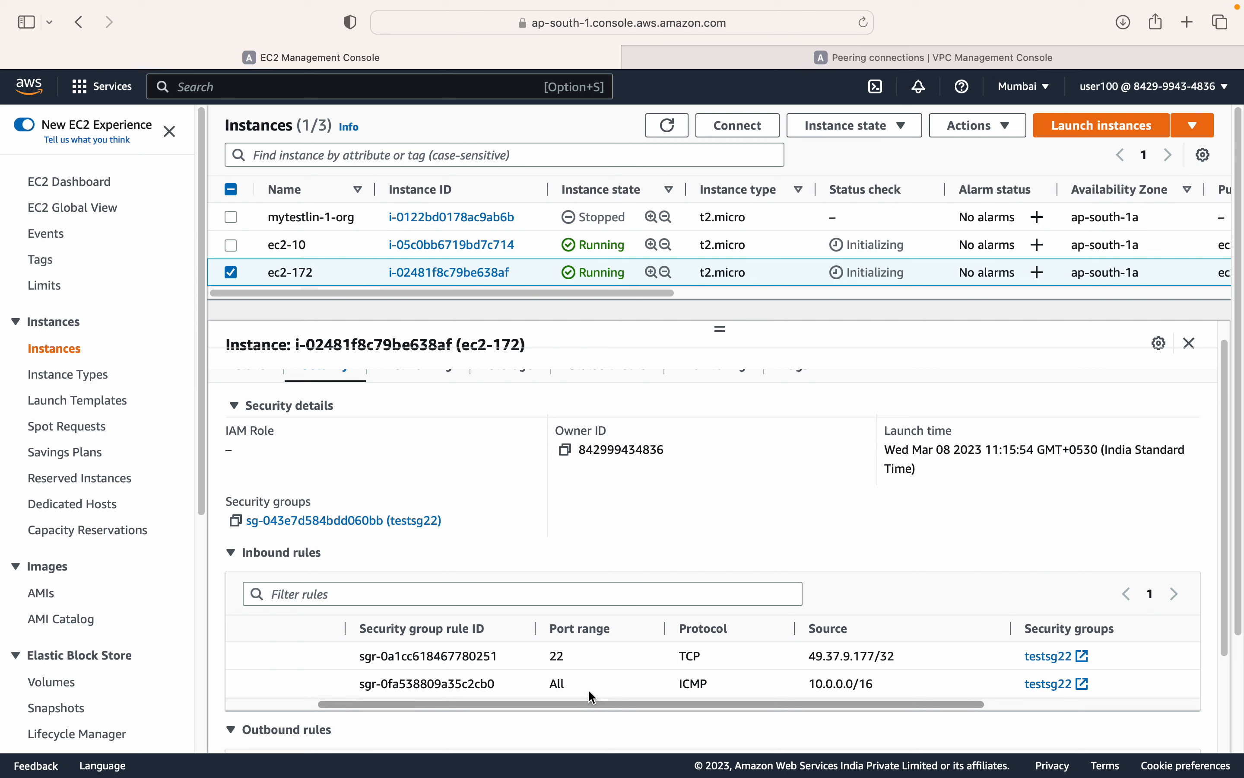
{"action": "left_click_drag", "start_coordinate": [613, 704], "coordinate": [724, 705]}
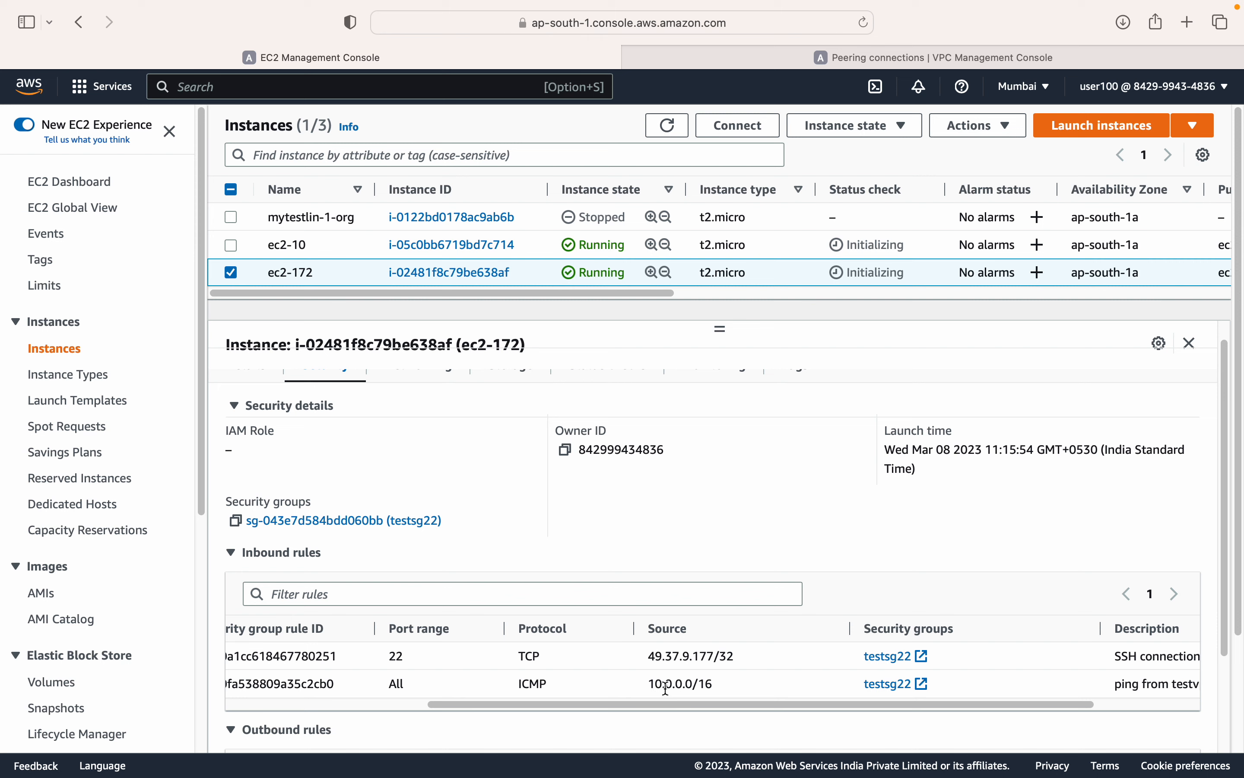
{"action": "left_click_drag", "start_coordinate": [657, 684], "coordinate": [537, 704]}
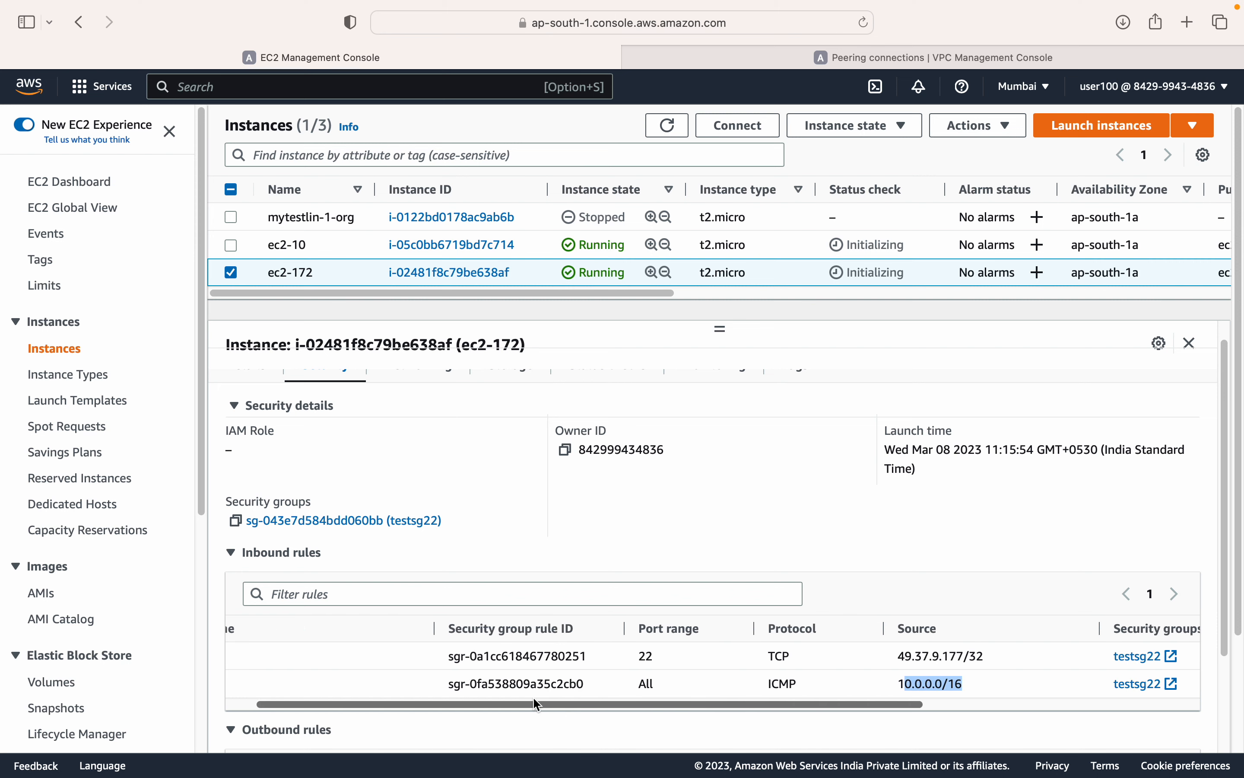
{"action": "left_click", "coordinate": [231, 272]}
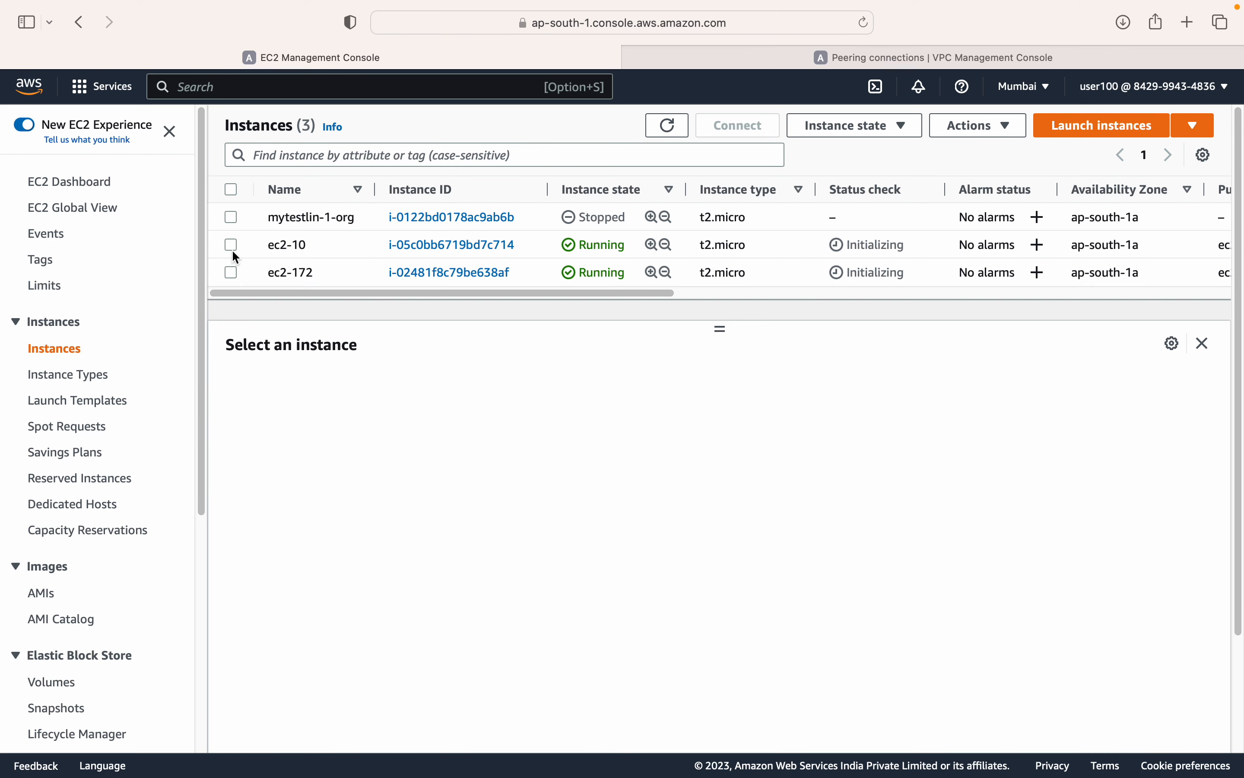
Step: Examine the networking details and the security group's inbound rules of the ec2-10 instance
{"action": "left_click", "coordinate": [232, 245]}
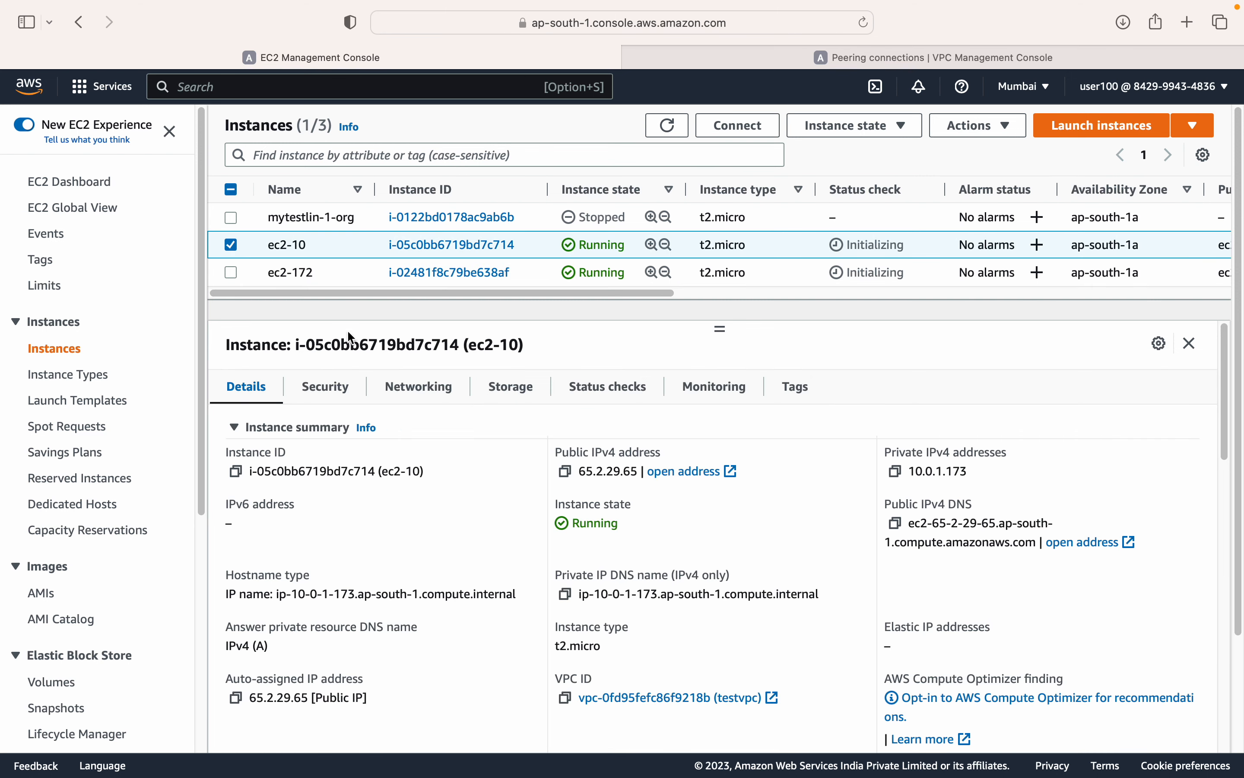
{"action": "left_click", "coordinate": [407, 388]}
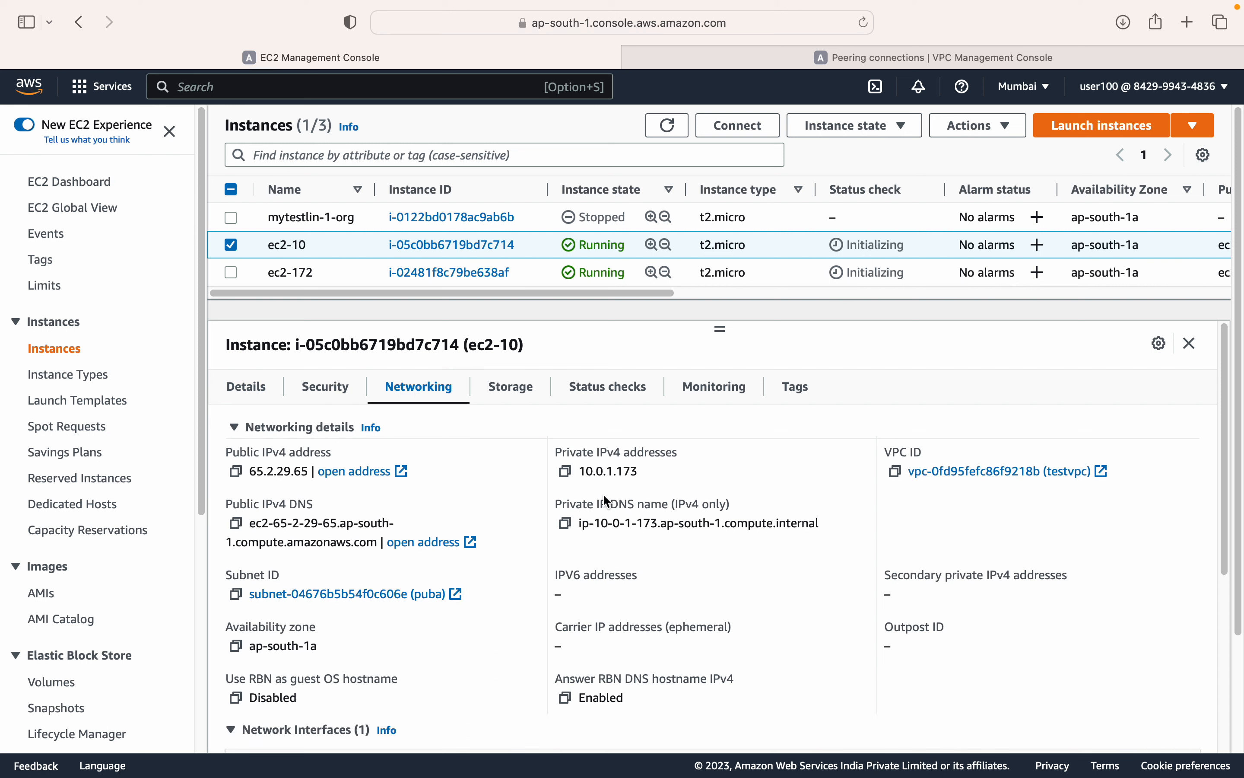
{"action": "left_click_drag", "start_coordinate": [586, 472], "coordinate": [631, 473]}
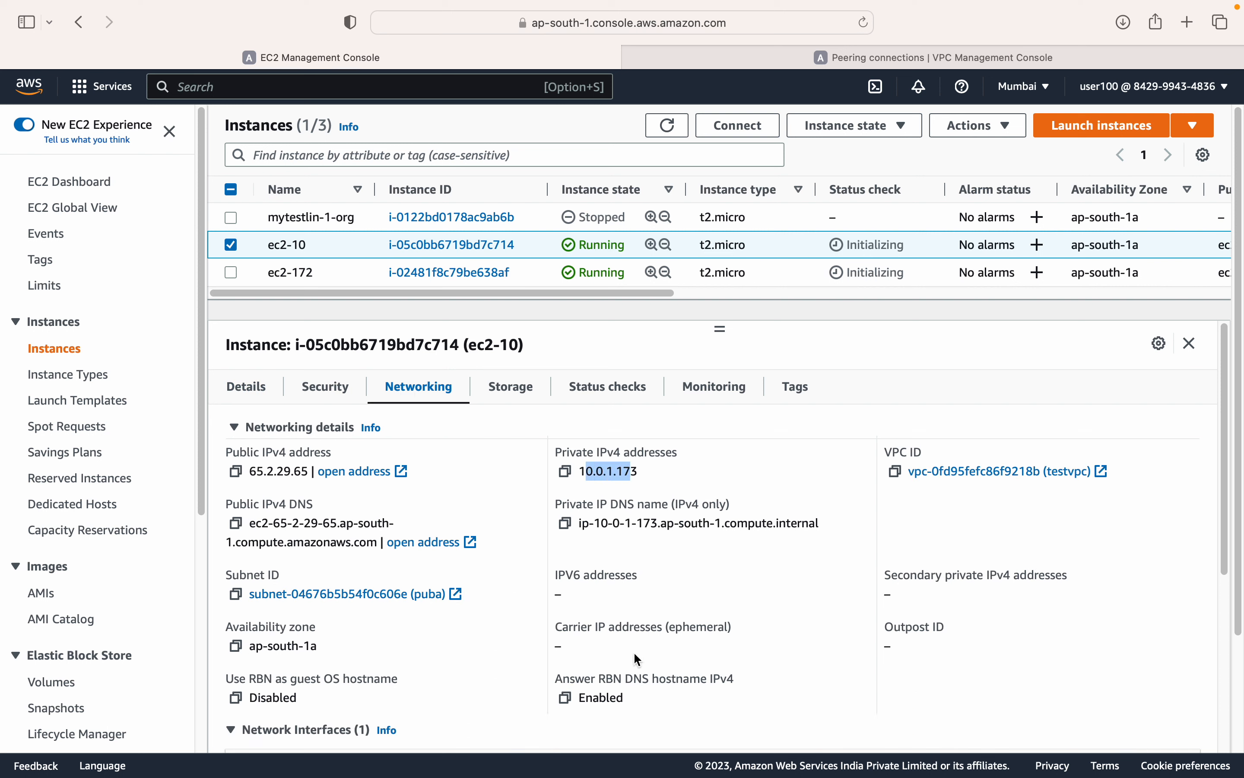
{"action": "left_click", "coordinate": [318, 395]}
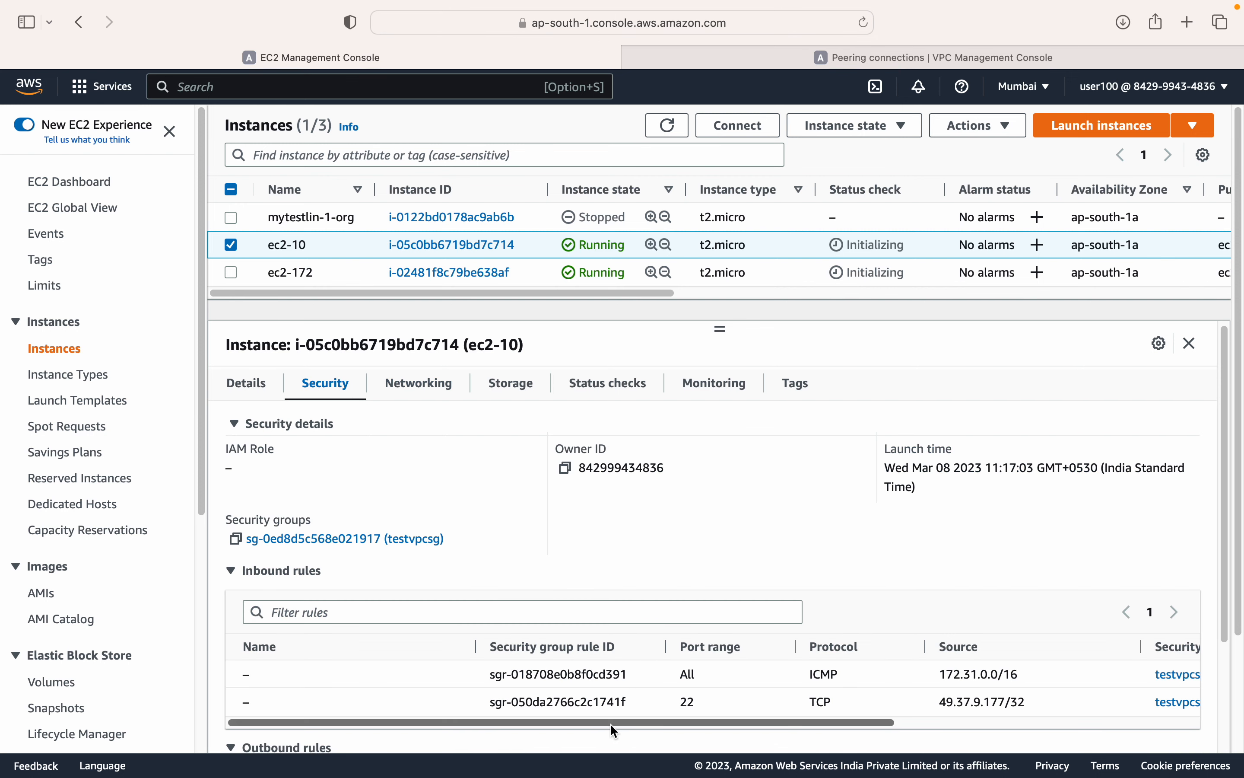
{"action": "left_click_drag", "start_coordinate": [610, 724], "coordinate": [710, 724]}
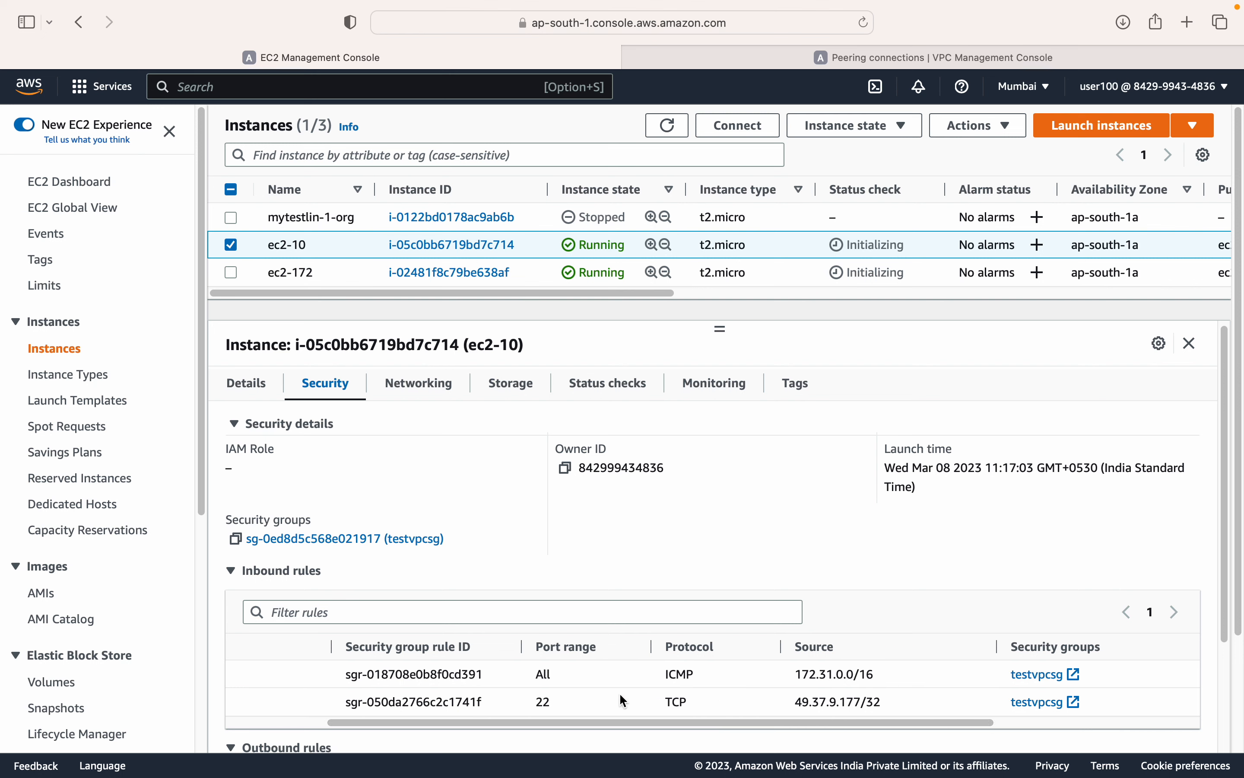
{"action": "left_click_drag", "start_coordinate": [534, 700], "coordinate": [711, 721]}
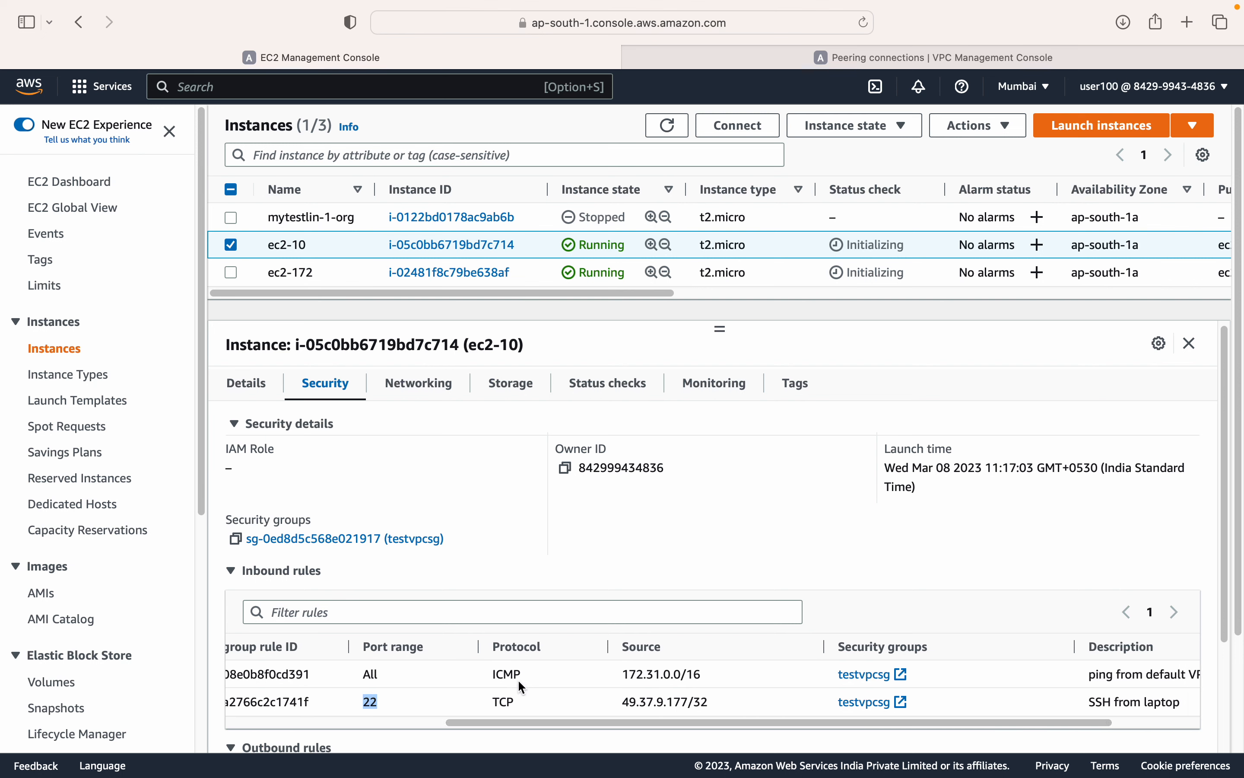
{"action": "left_click_drag", "start_coordinate": [492, 677], "coordinate": [524, 677]}
{"action": "left_click_drag", "start_coordinate": [657, 722], "coordinate": [518, 722]}
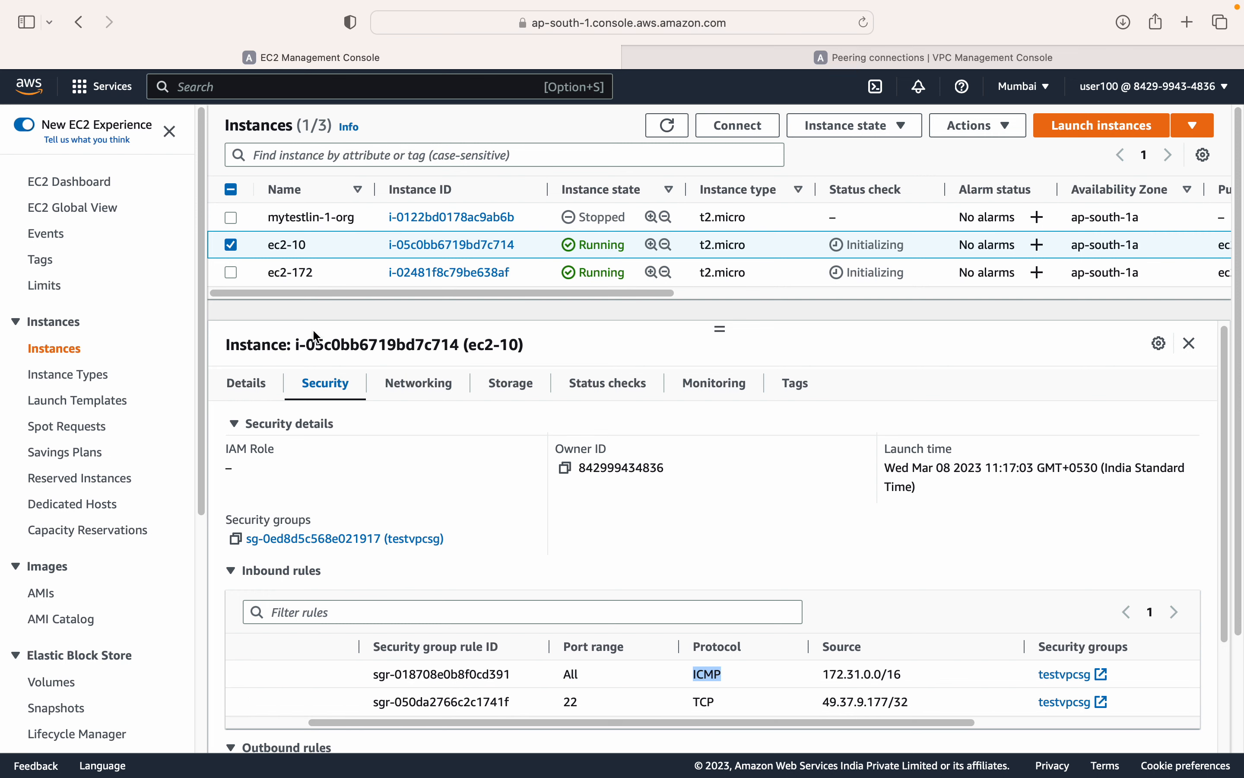
{"action": "left_click", "coordinate": [234, 245]}
Step: Switch to Terminal and ping 10.0.1.173 from the ec2-172 instance's SSH session, stopping the ping after a few packets
{"action": "key", "text": "super+Tab"}
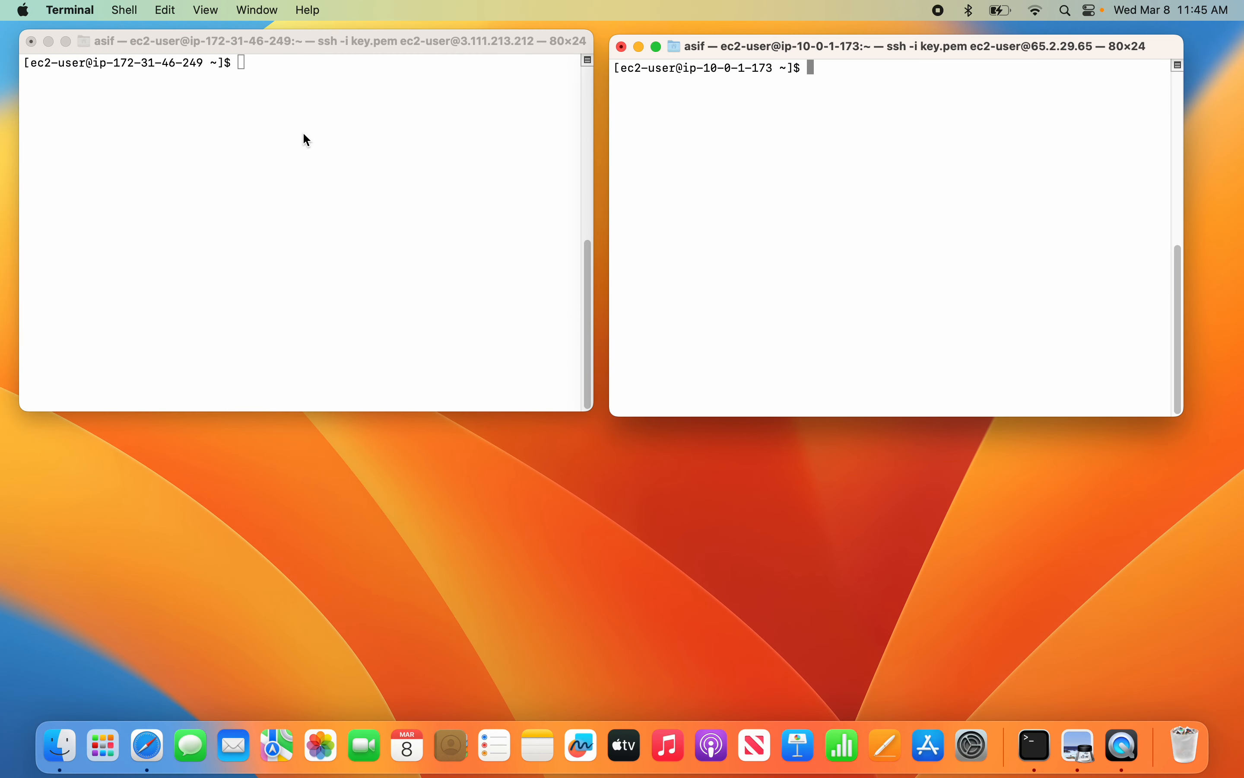
{"action": "left_click", "coordinate": [264, 66]}
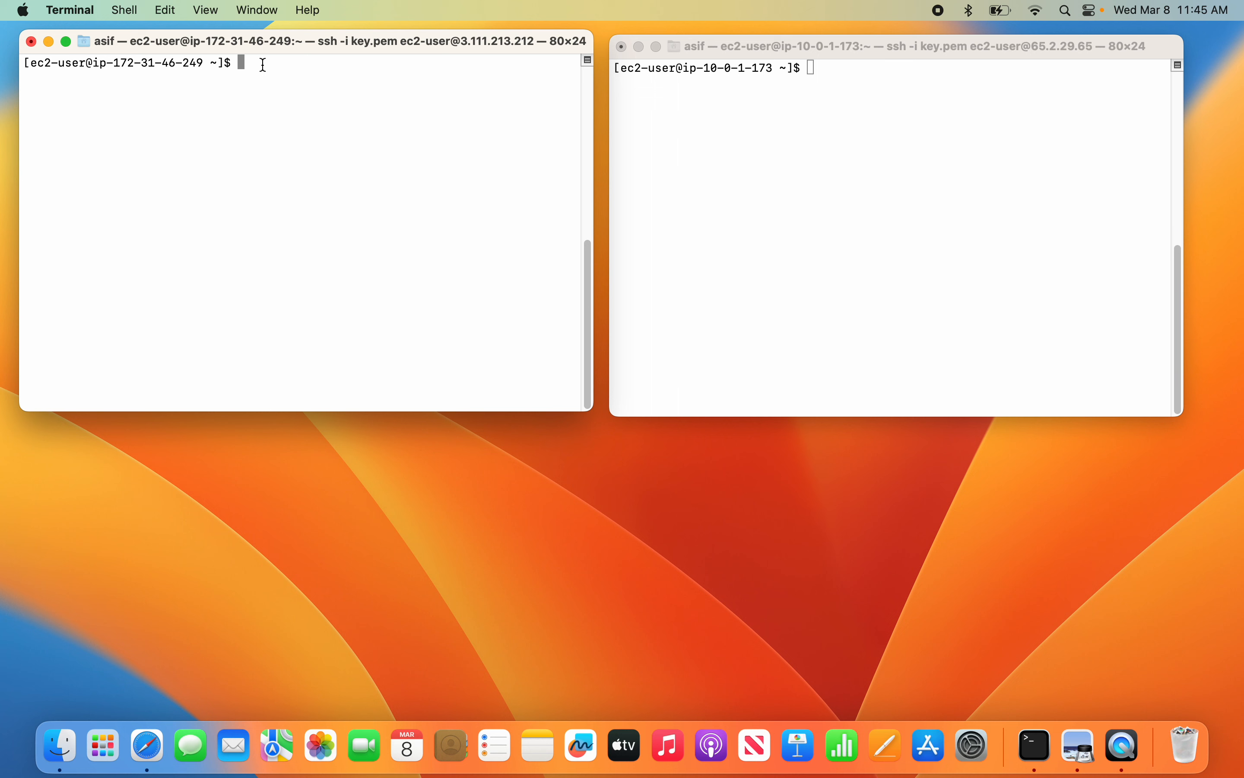
{"action": "type", "text": "ping 10.0.1.173"}
{"action": "key", "text": "Return"}
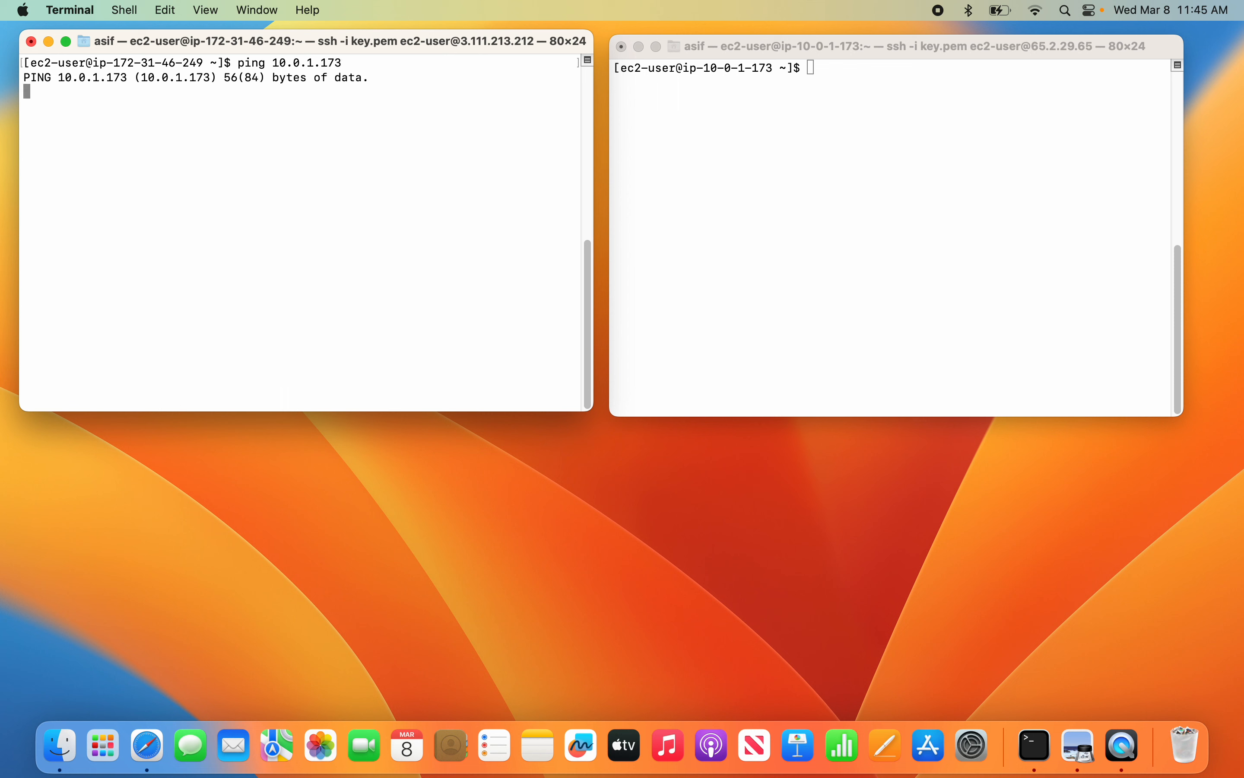
{"action": "key", "text": "ctrl+c"}
Step: Ping 172.31.46.249 from the ec2-10 instance's SSH session and stop it after a few packets
{"action": "left_click", "coordinate": [823, 73]}
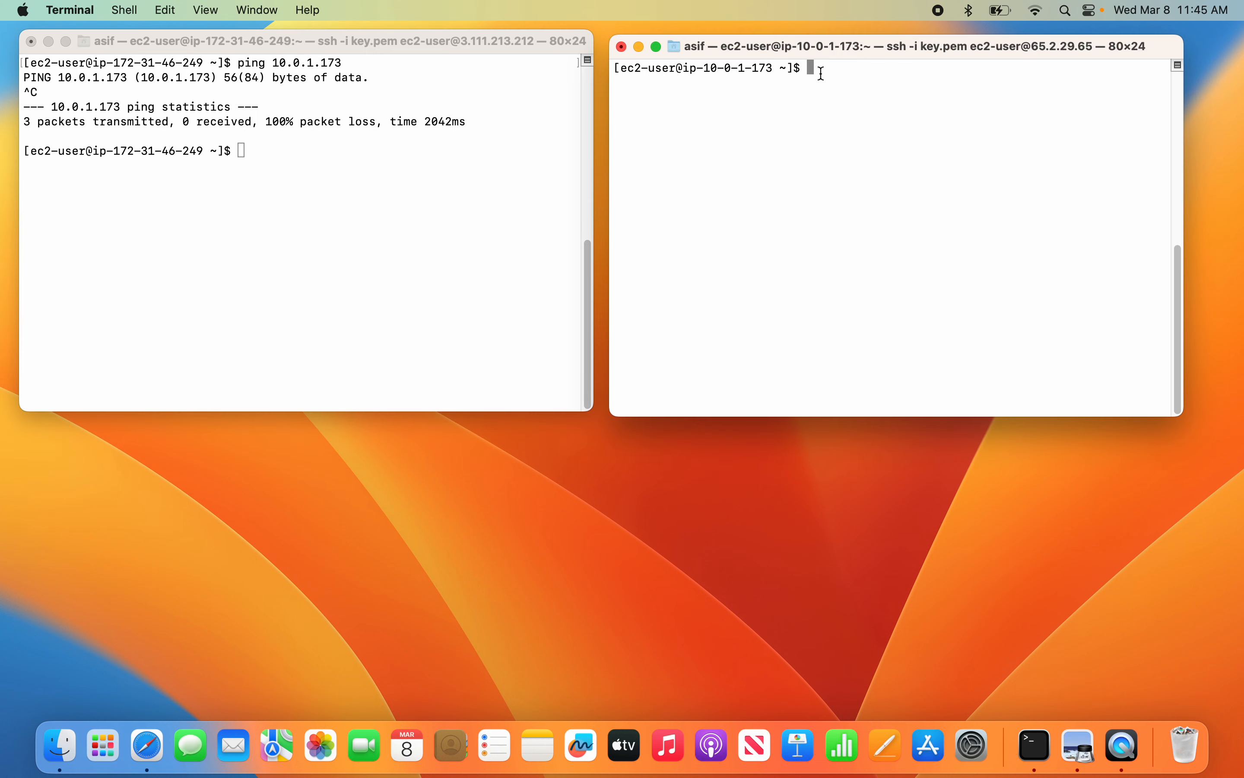
{"action": "type", "text": "ping 172.31.46.249"}
{"action": "key", "text": "Return"}
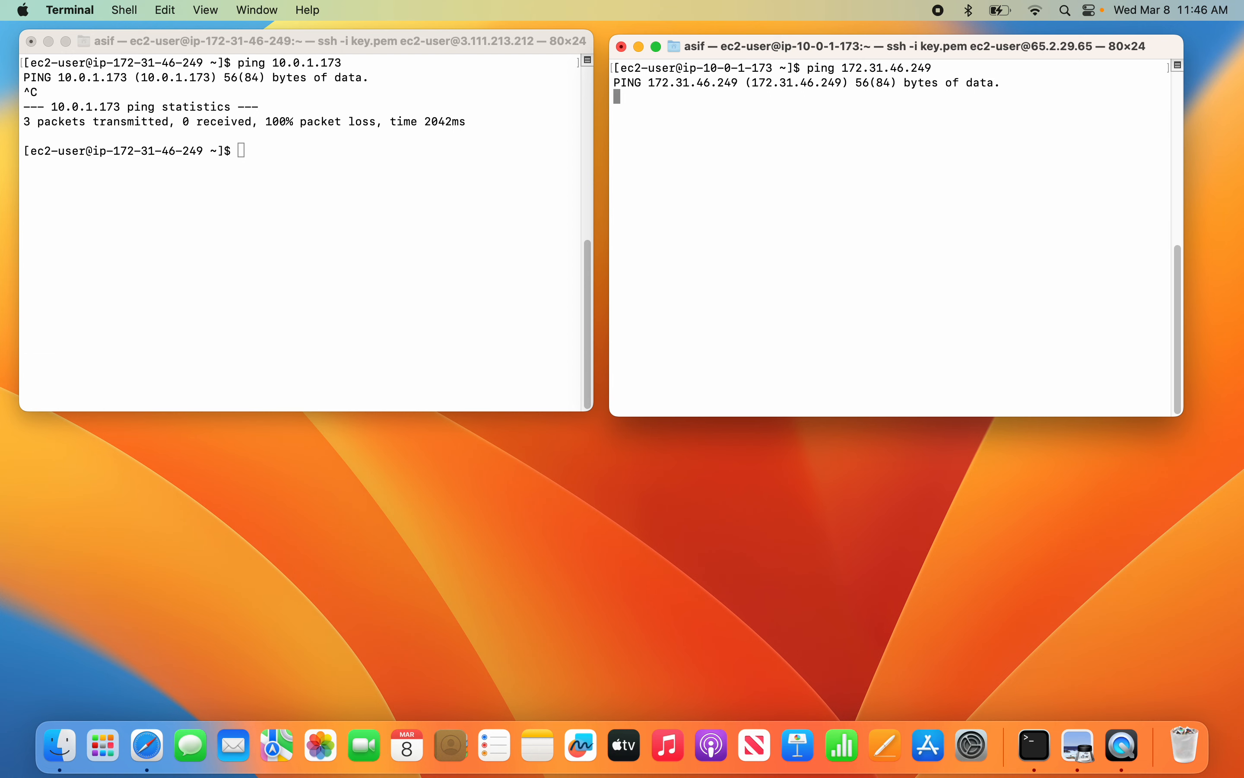
{"action": "key", "text": "ctrl+c"}
Step: In the browser's VPC console, start a new peering connection named testpeerconn with the default VPC as requester
{"action": "key", "text": "super+Tab"}
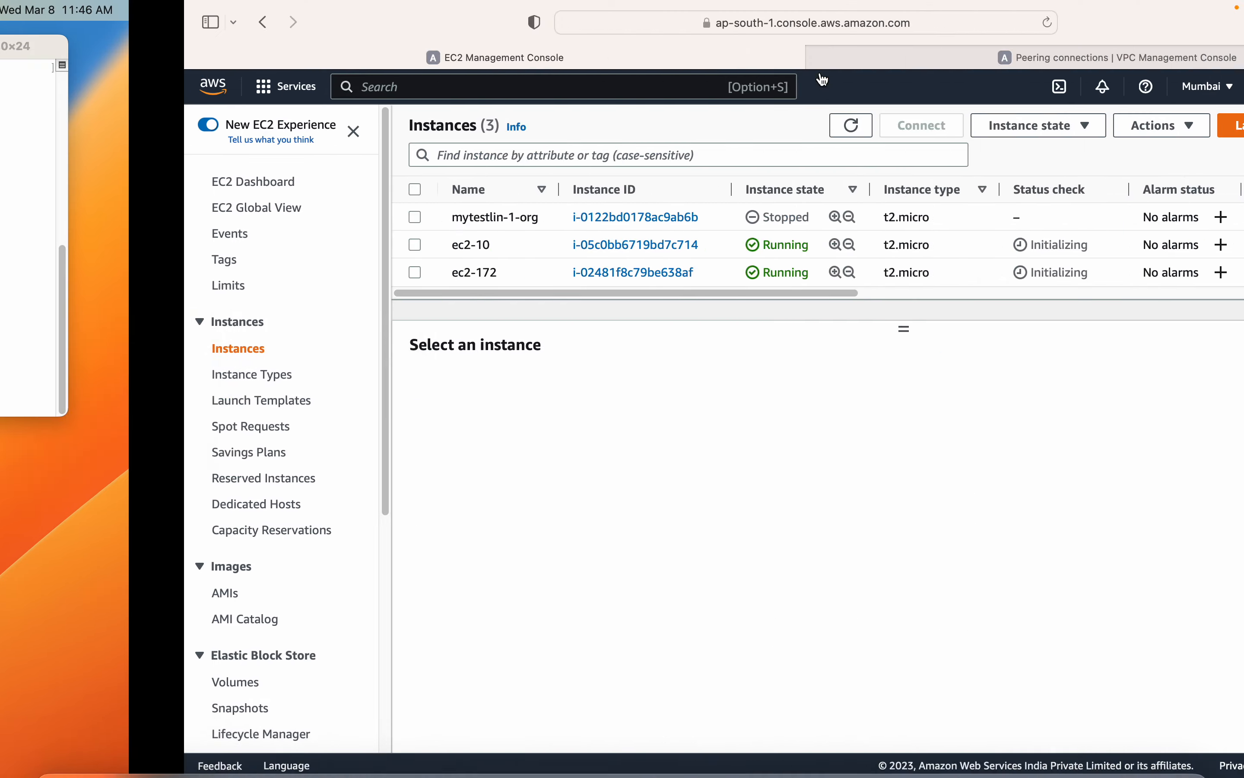
{"action": "left_click", "coordinate": [870, 50]}
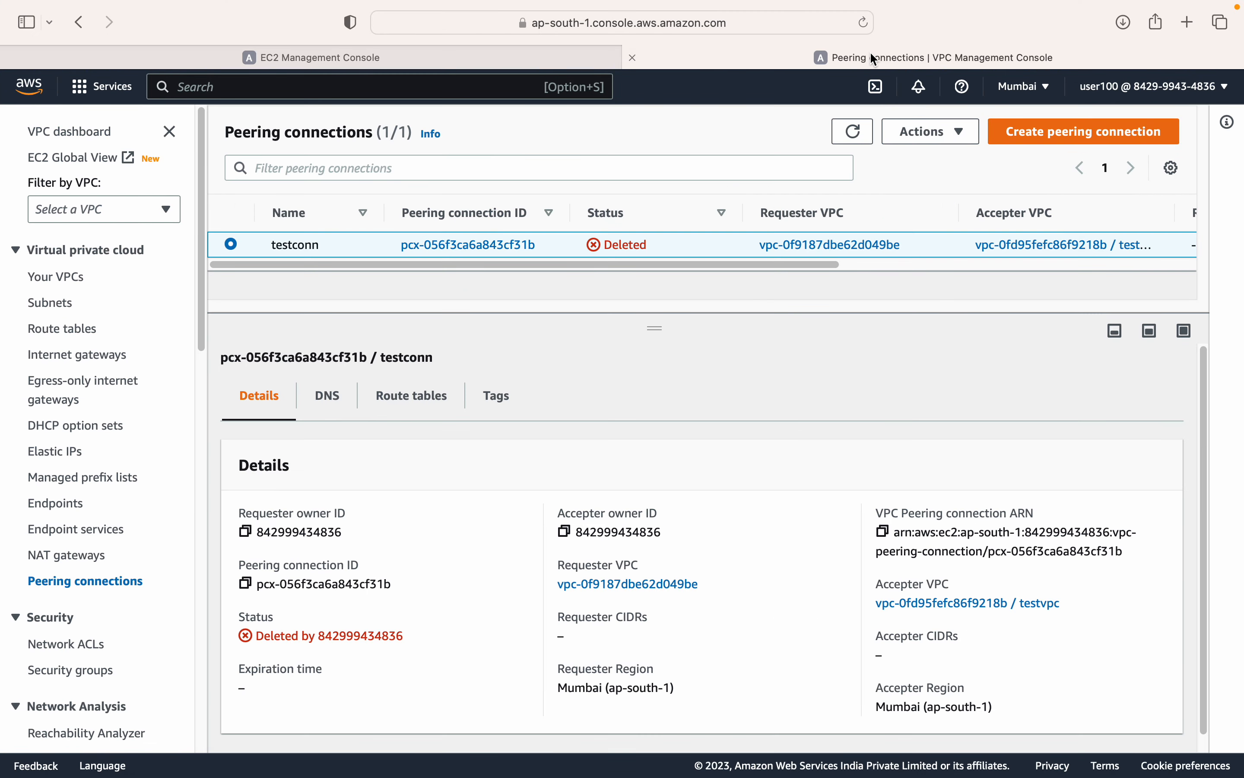
{"action": "left_click", "coordinate": [870, 133]}
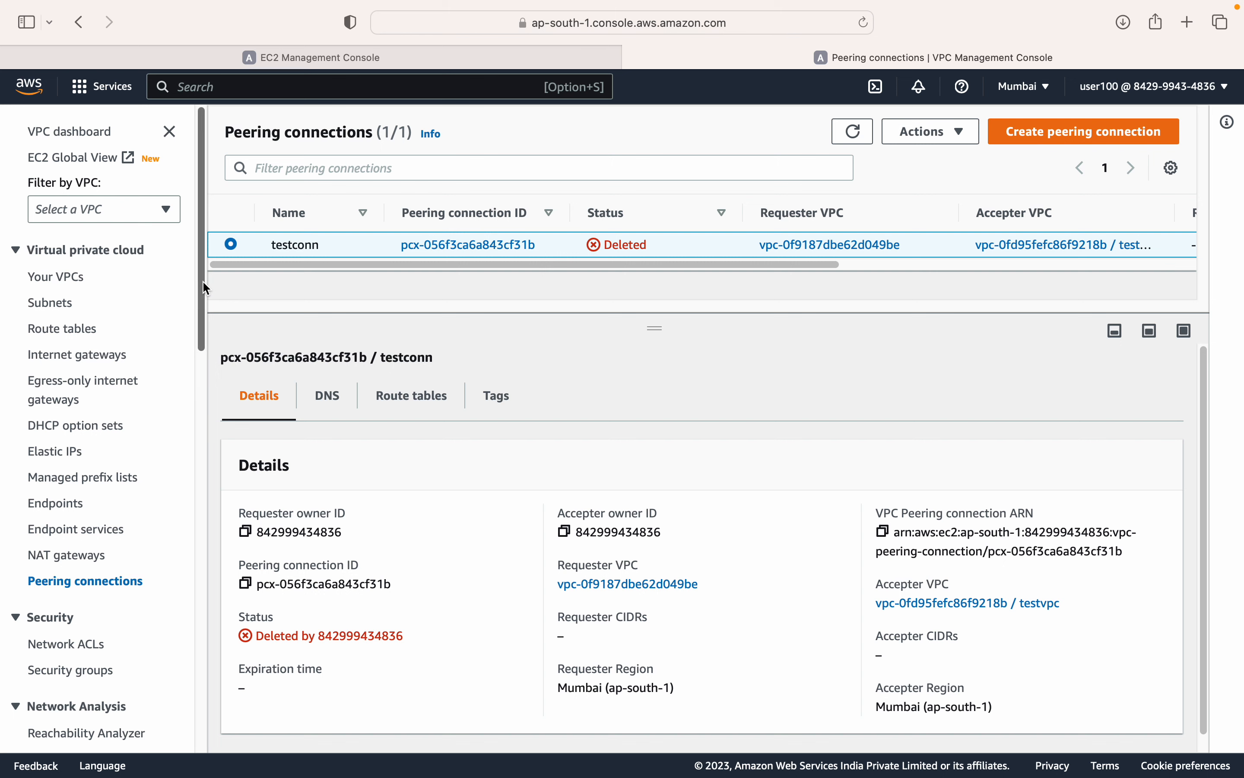
{"action": "left_click_drag", "start_coordinate": [202, 280], "coordinate": [203, 307]}
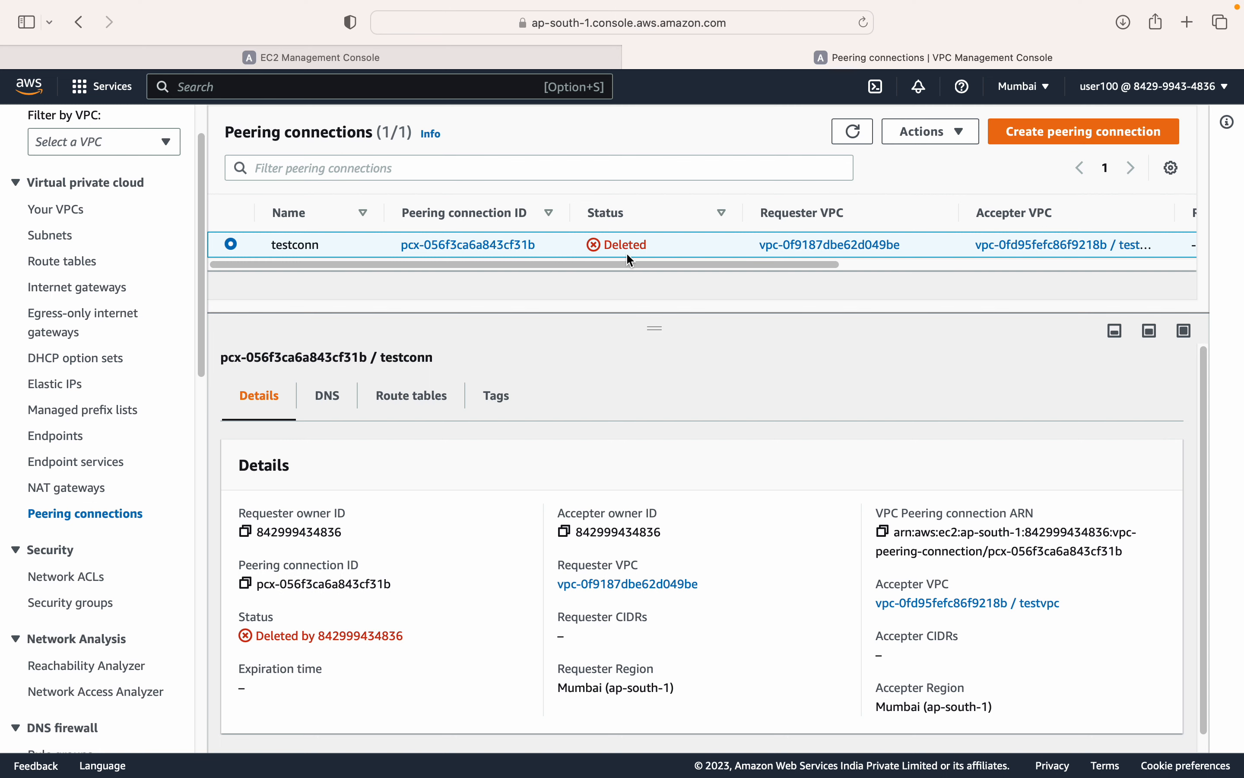
{"action": "left_click", "coordinate": [1036, 145]}
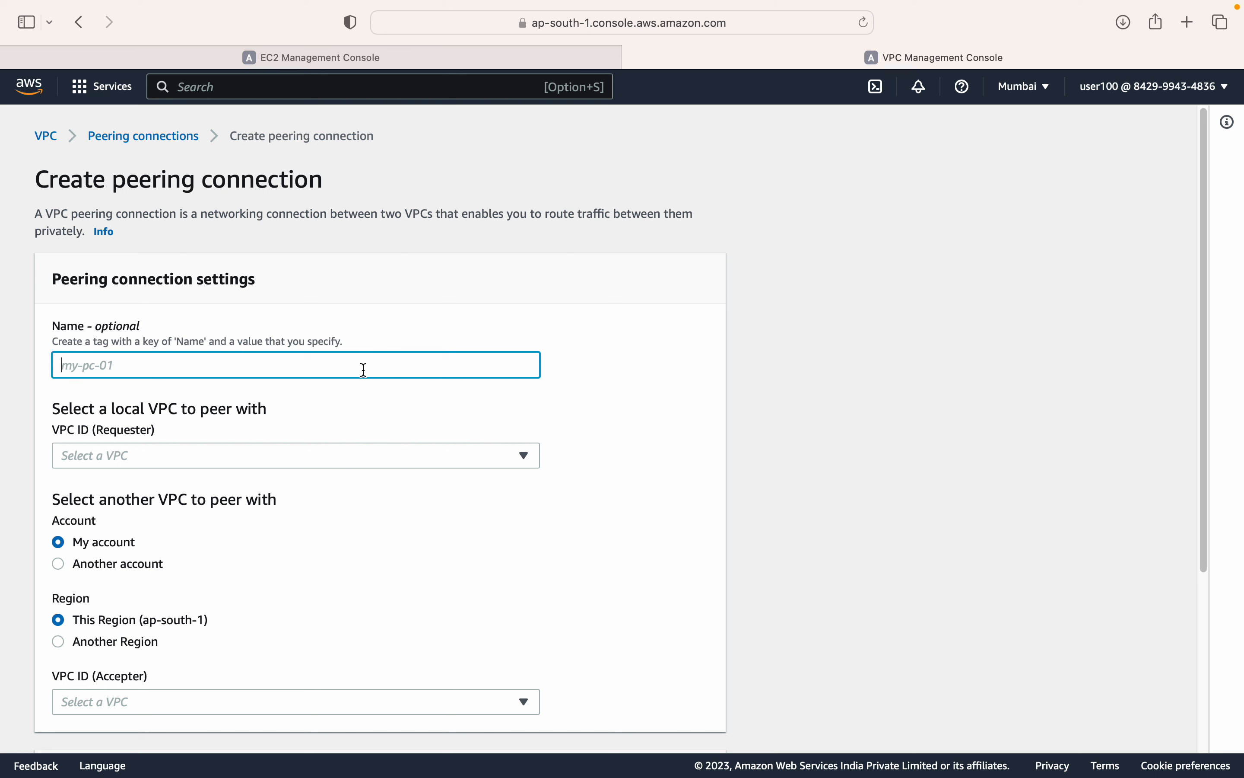
{"action": "type", "text": "testpeerconn"}
{"action": "left_click", "coordinate": [522, 458]}
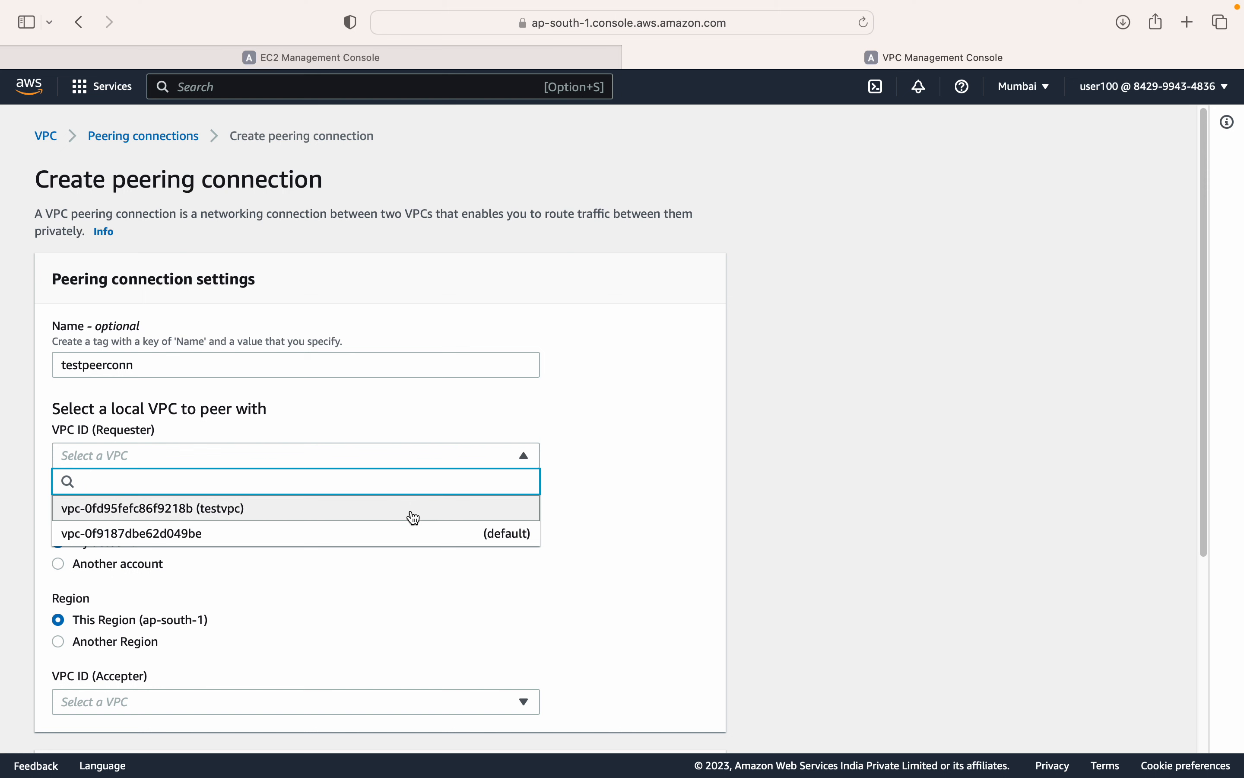
{"action": "left_click", "coordinate": [400, 545]}
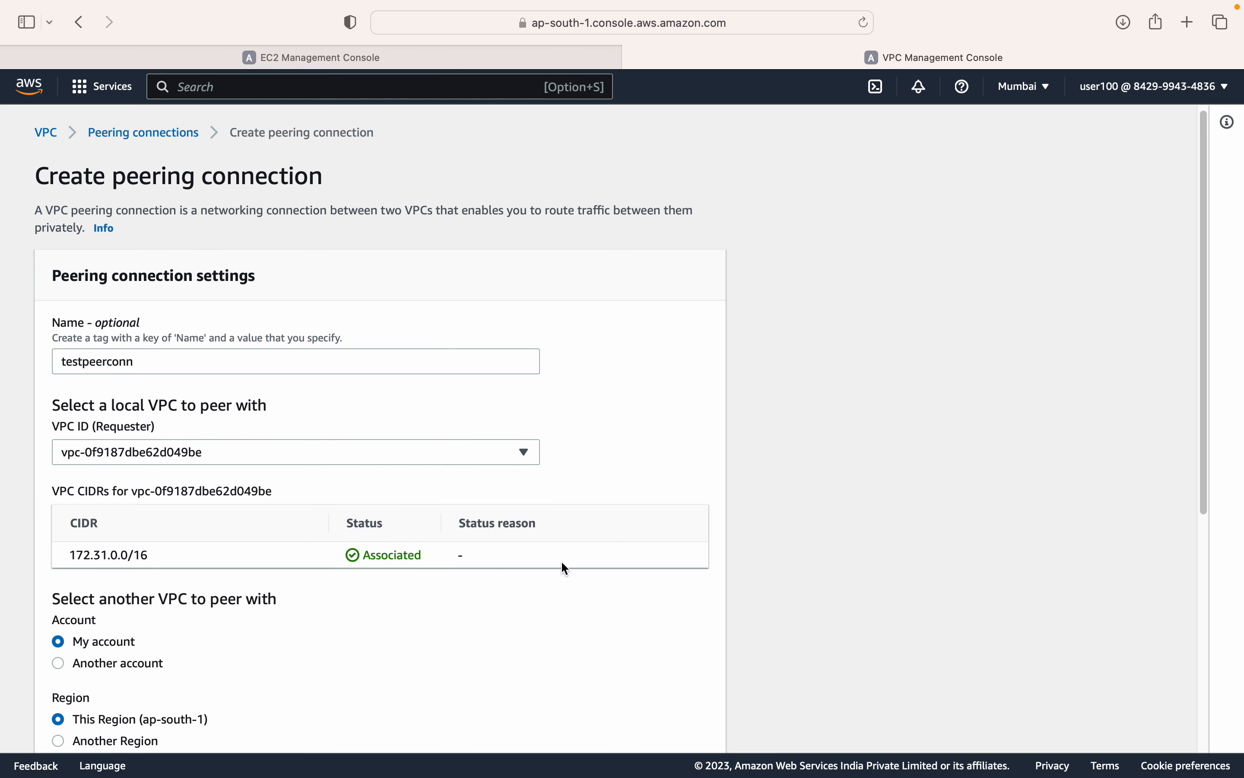
Step: Choose testvpc in the same account and region as the accepter VPC and create the peering connection
{"action": "scroll", "coordinate": [560, 566], "scroll_direction": "down", "scroll_amount": 4}
{"action": "scroll", "coordinate": [563, 567], "scroll_direction": "down", "scroll_amount": 1}
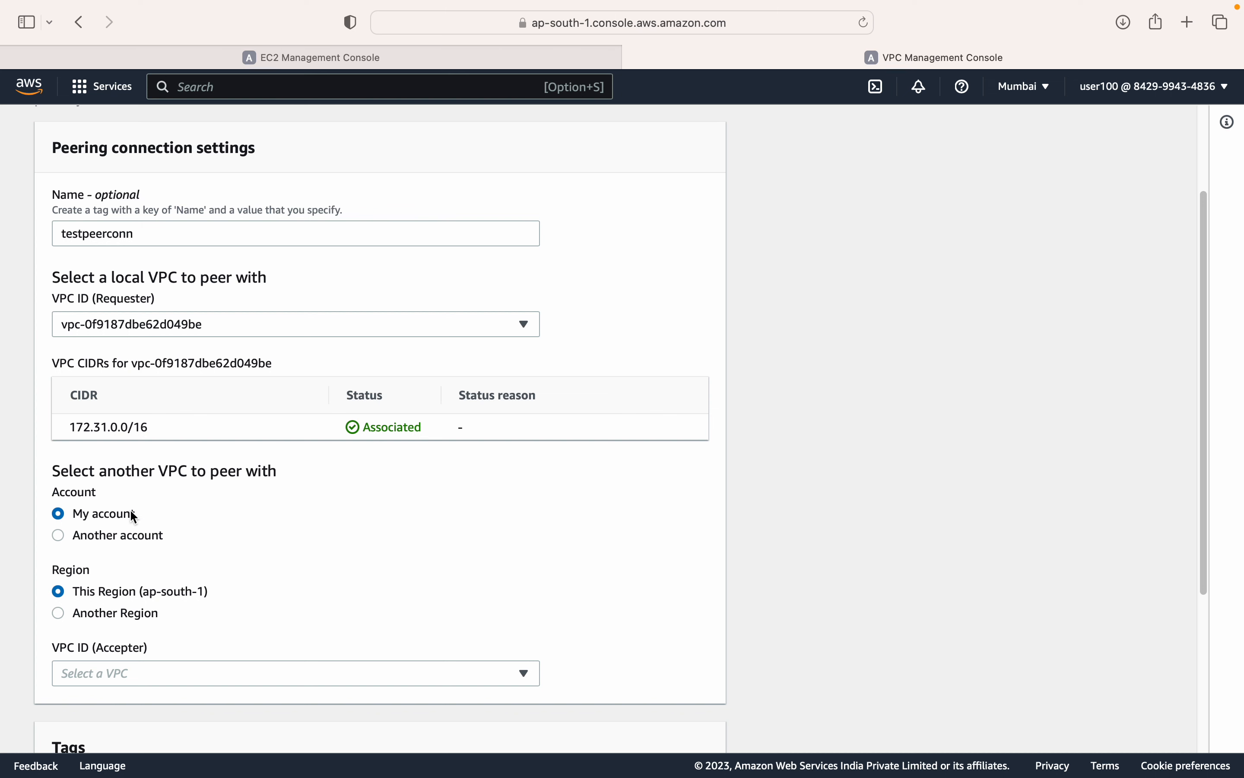
{"action": "scroll", "coordinate": [124, 509], "scroll_direction": "down", "scroll_amount": 1}
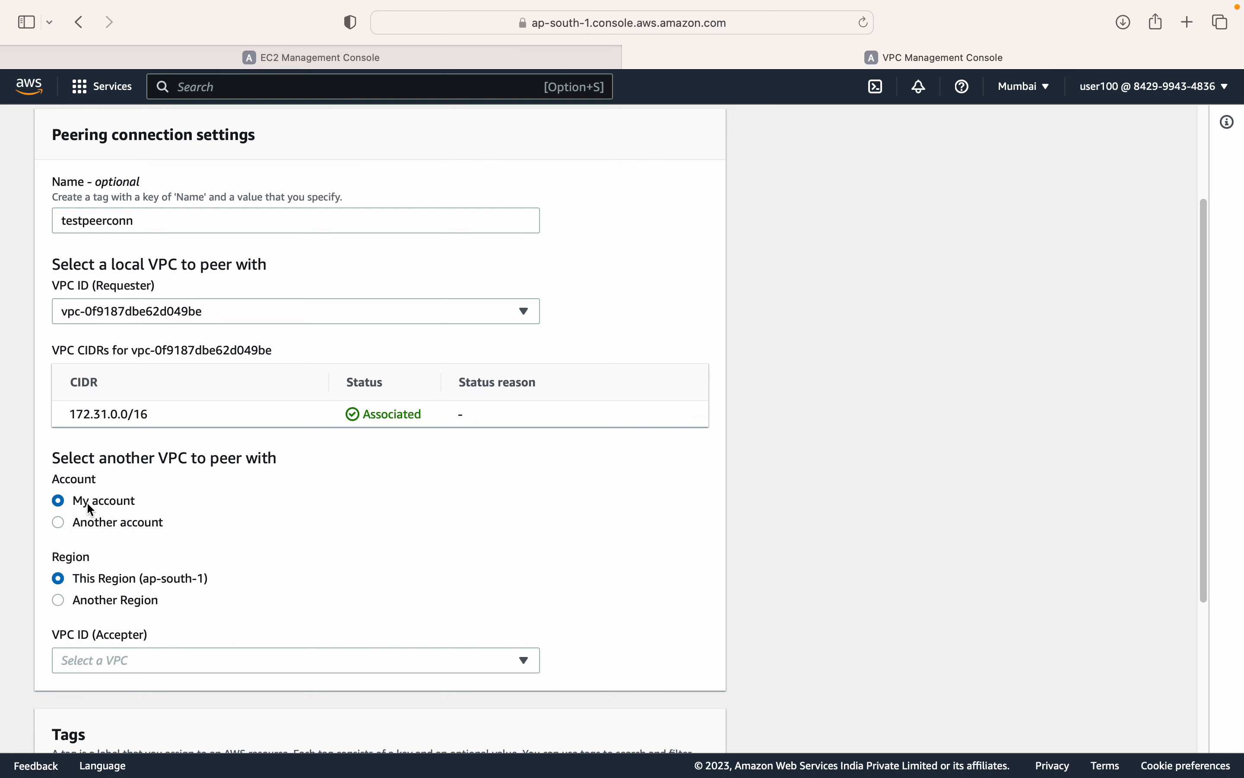
{"action": "left_click", "coordinate": [160, 661]}
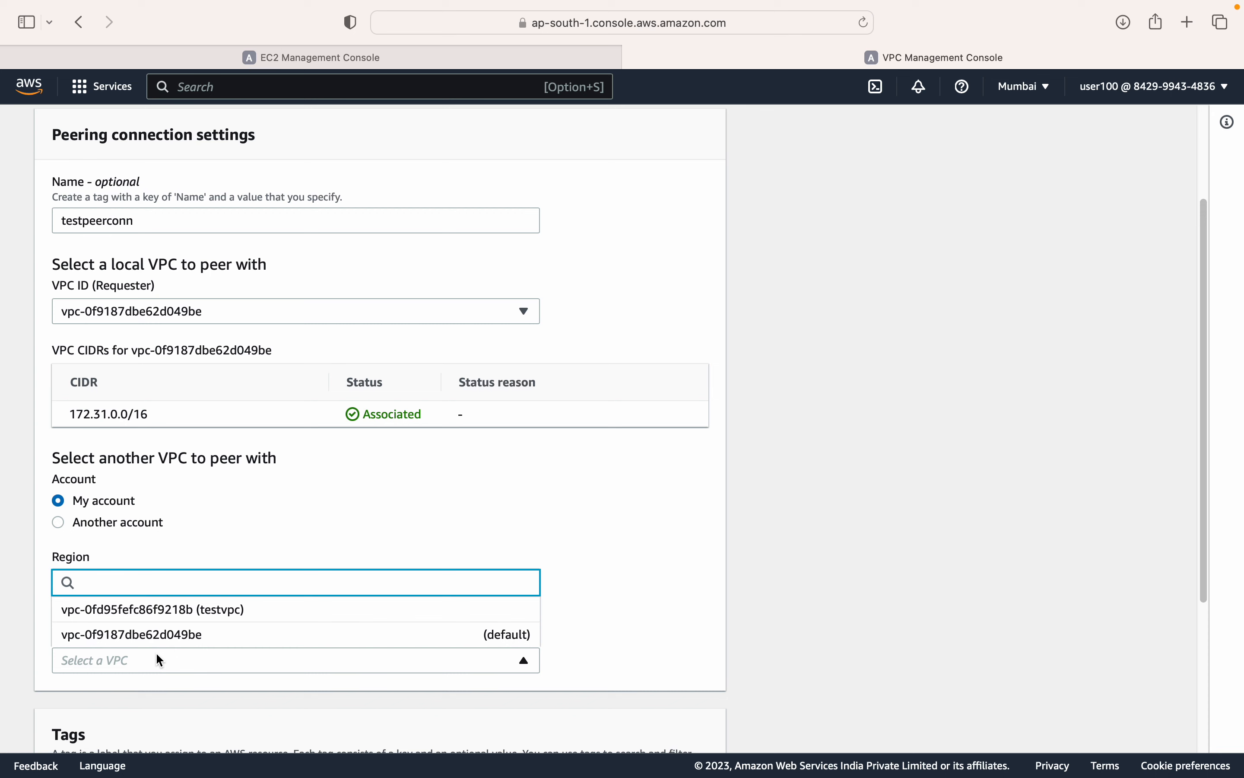
{"action": "left_click", "coordinate": [246, 612]}
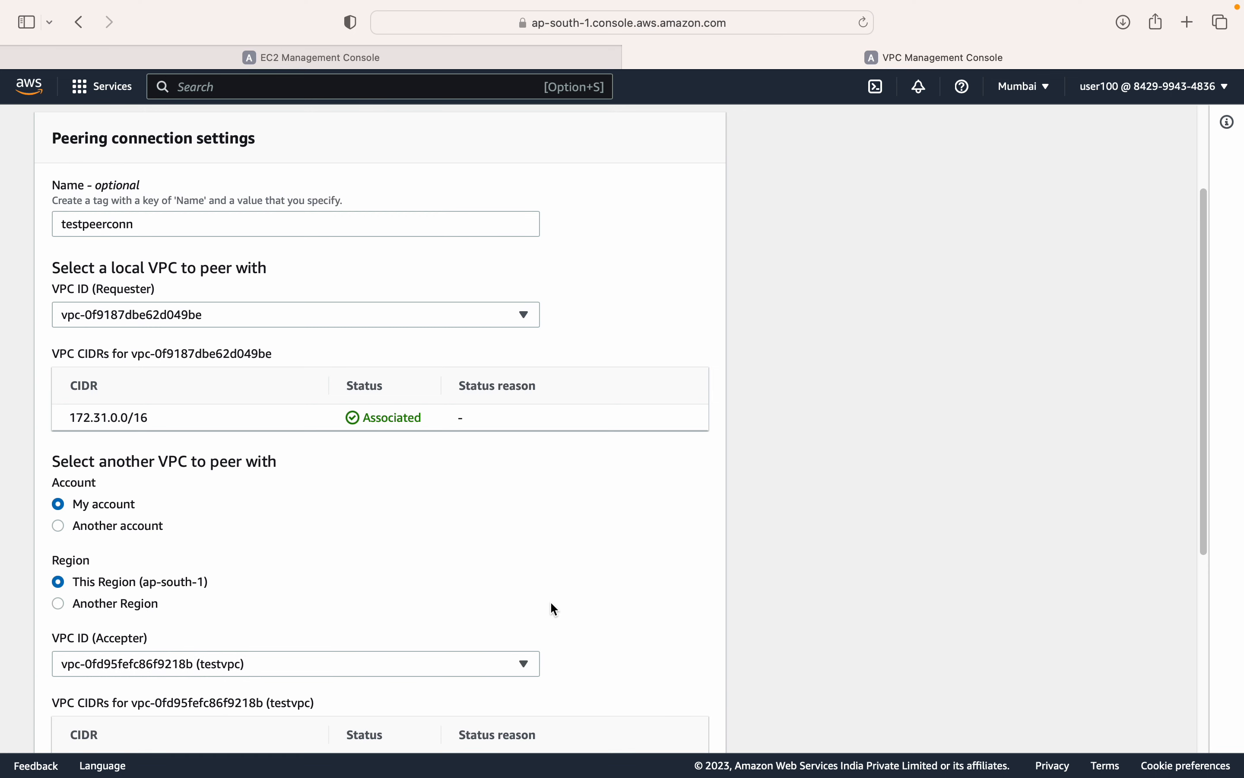
{"action": "scroll", "coordinate": [550, 600], "scroll_direction": "up", "scroll_amount": 1}
{"action": "scroll", "coordinate": [460, 635], "scroll_direction": "down", "scroll_amount": 5}
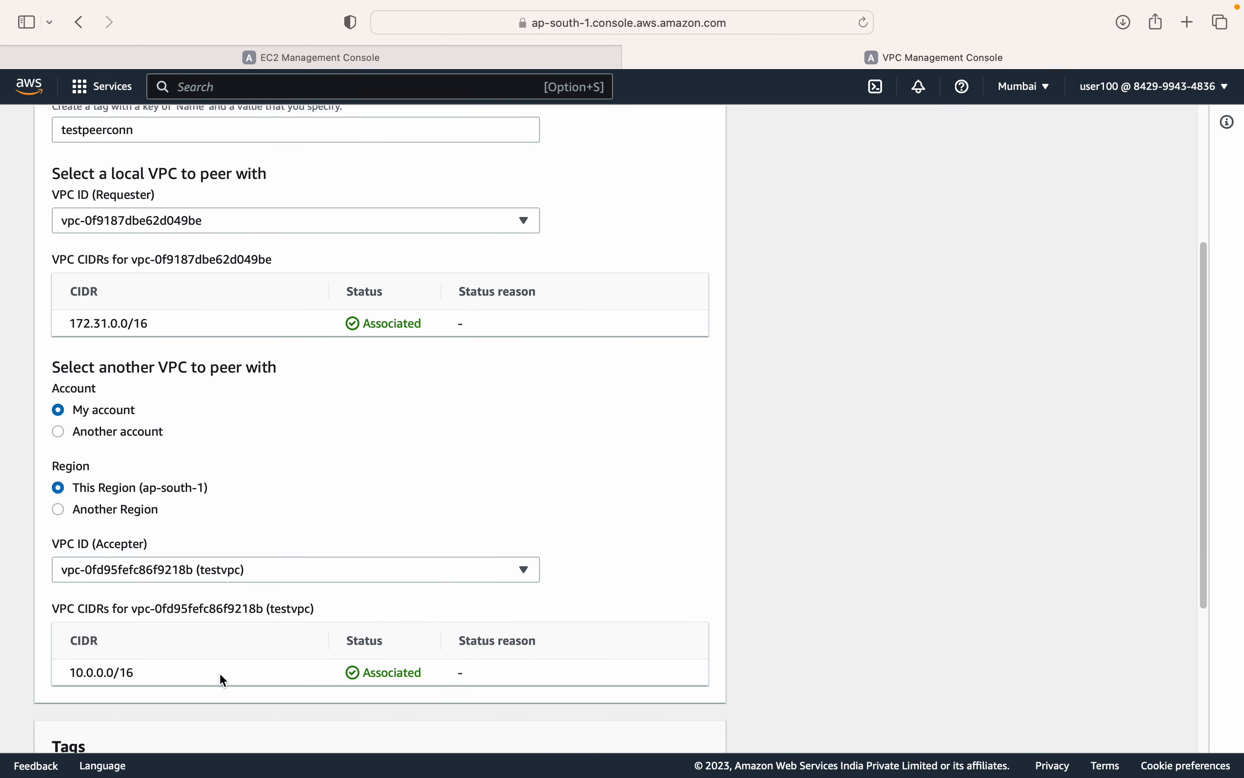
{"action": "scroll", "coordinate": [513, 635], "scroll_direction": "down", "scroll_amount": 10}
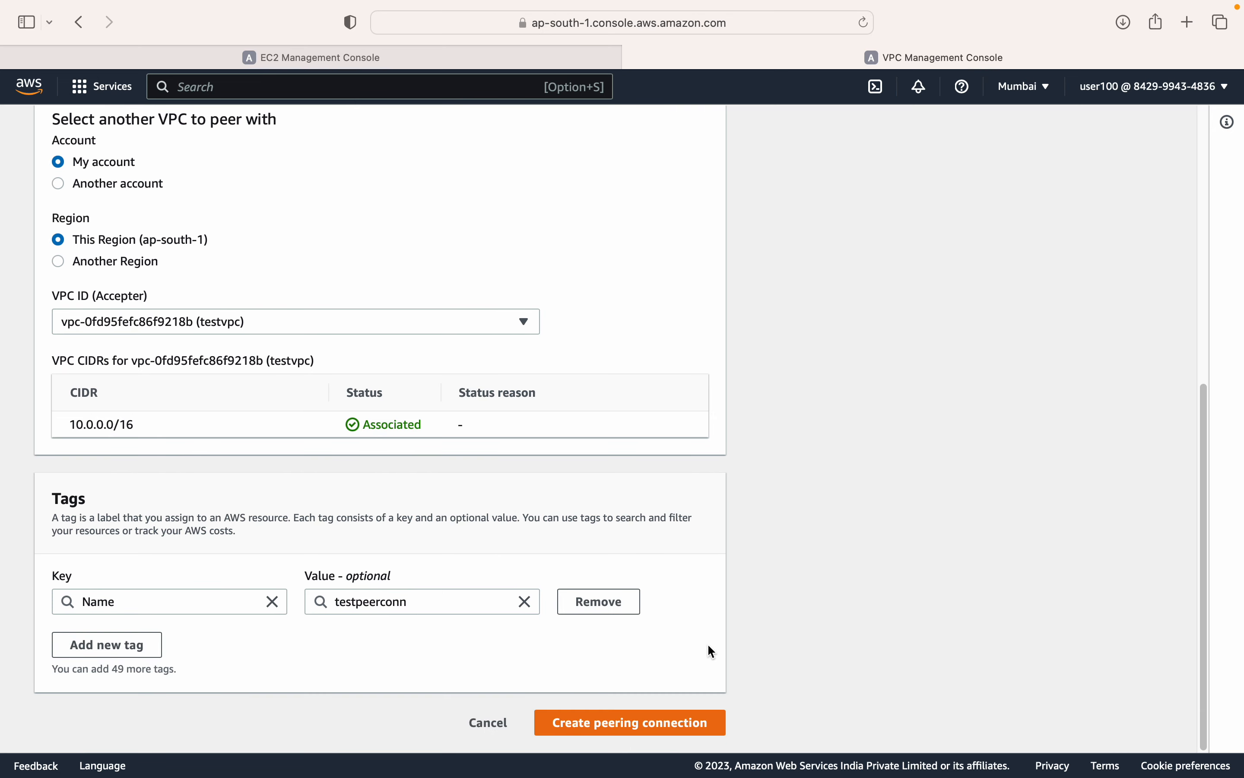
{"action": "left_click", "coordinate": [636, 726]}
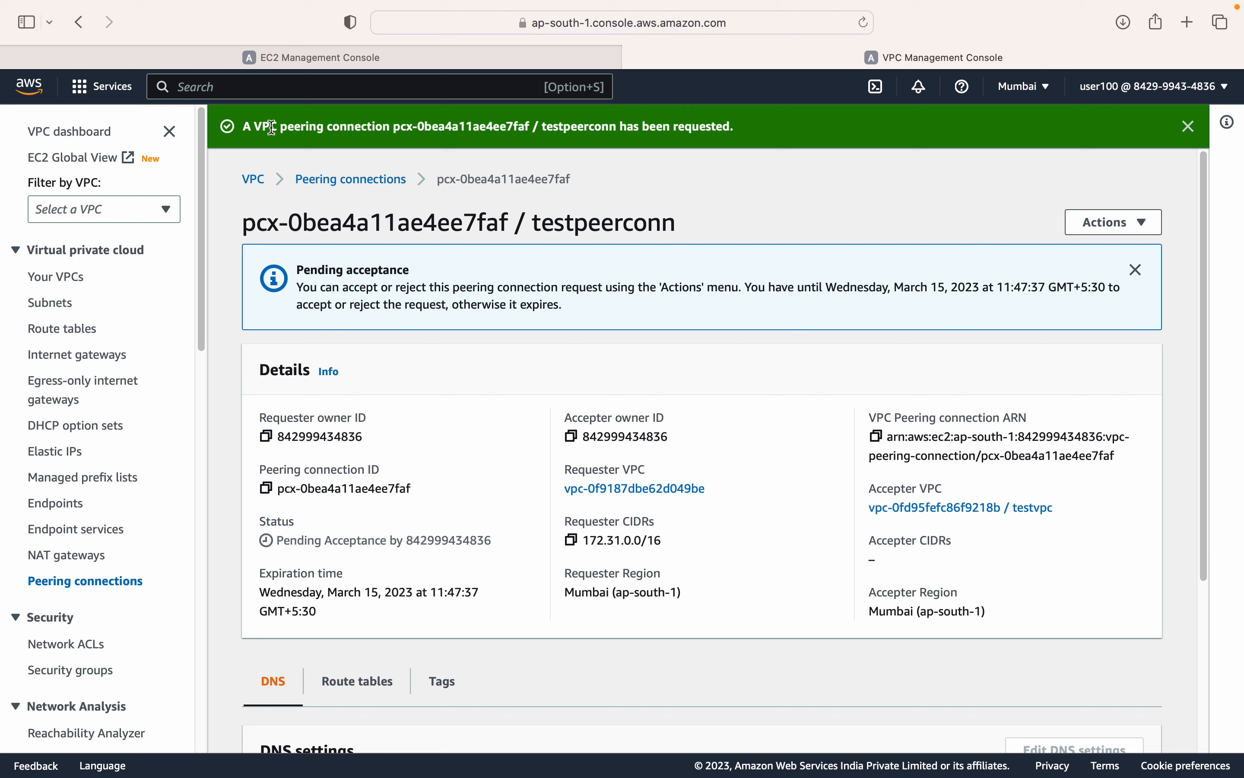
Step: Accept the pending testpeerconn peering request, dismiss the notification and check the connection's status
{"action": "left_click_drag", "start_coordinate": [252, 131], "coordinate": [759, 132]}
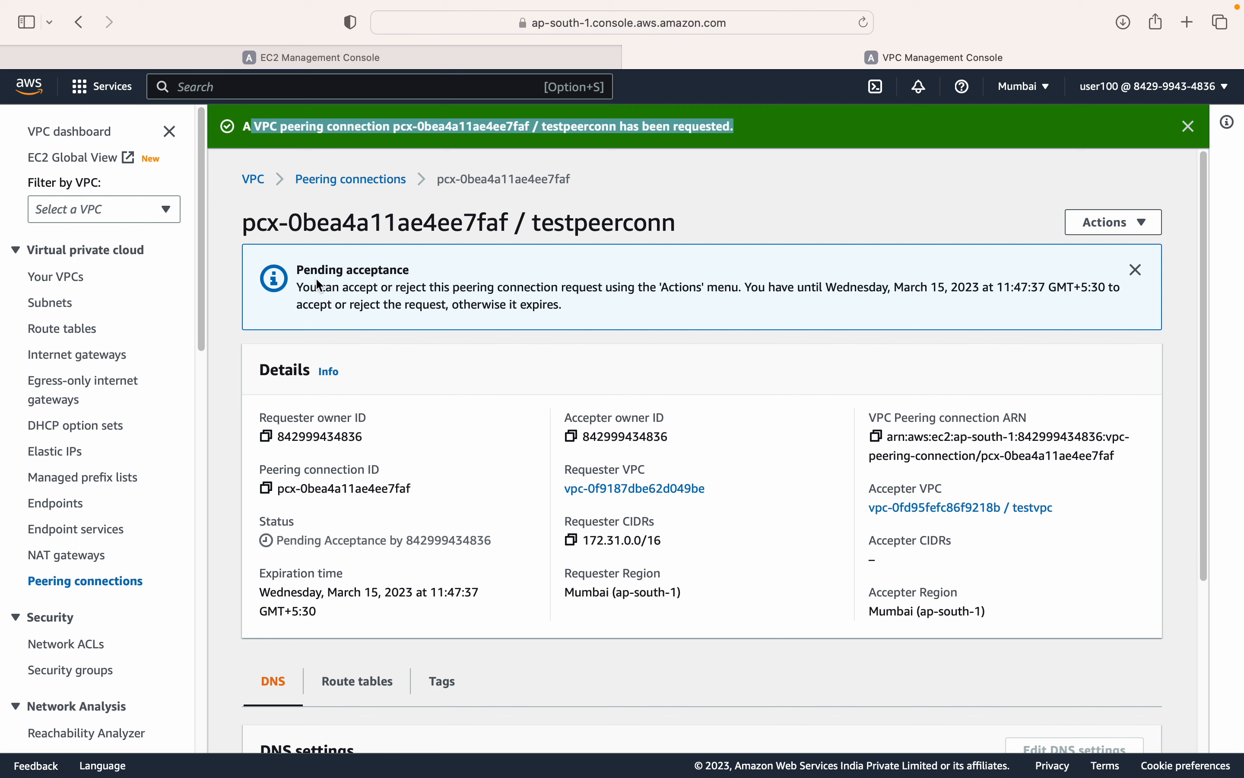
{"action": "left_click_drag", "start_coordinate": [304, 268], "coordinate": [410, 271]}
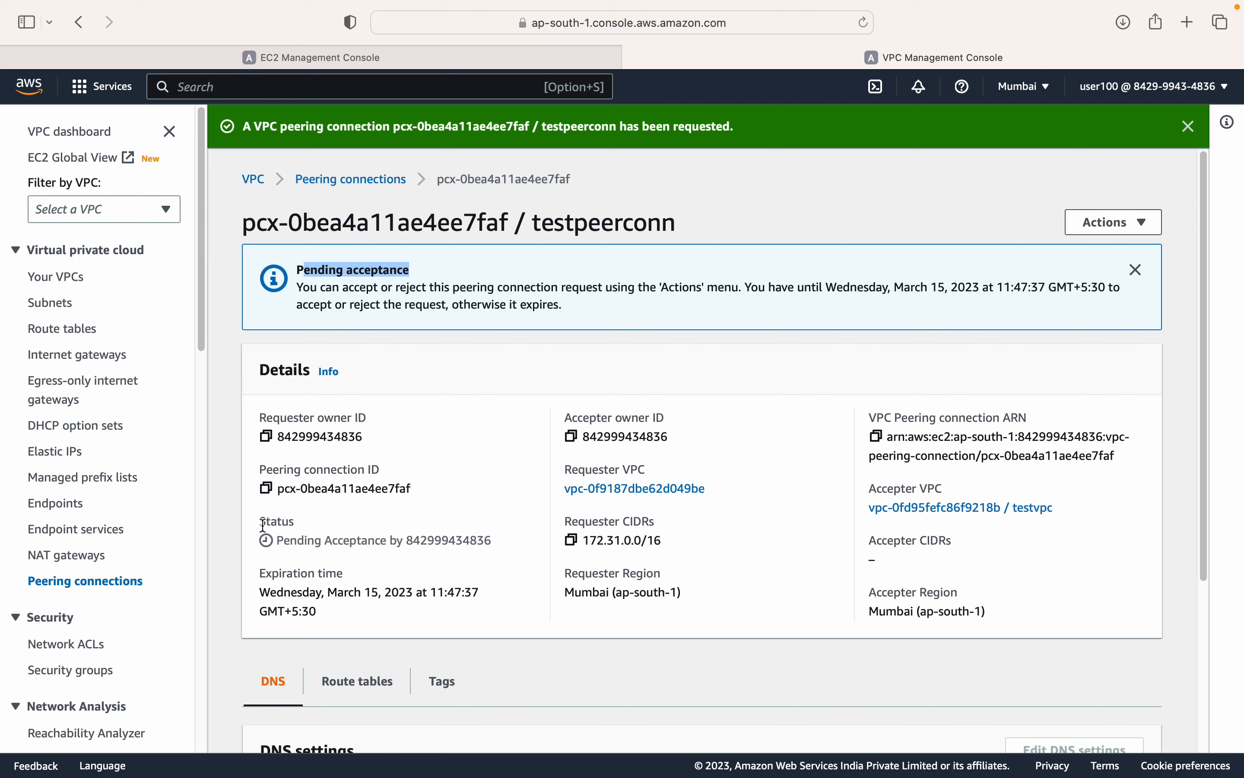
{"action": "left_click_drag", "start_coordinate": [261, 518], "coordinate": [495, 536]}
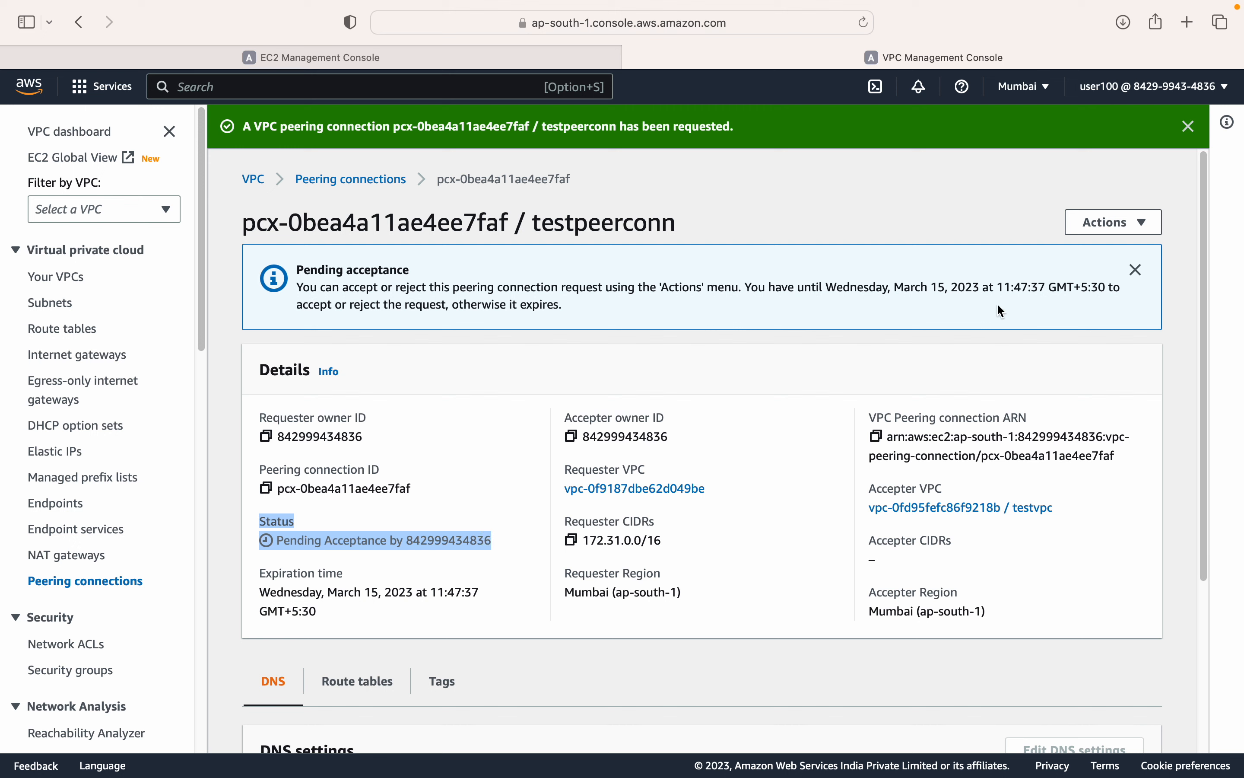
{"action": "left_click", "coordinate": [1112, 222]}
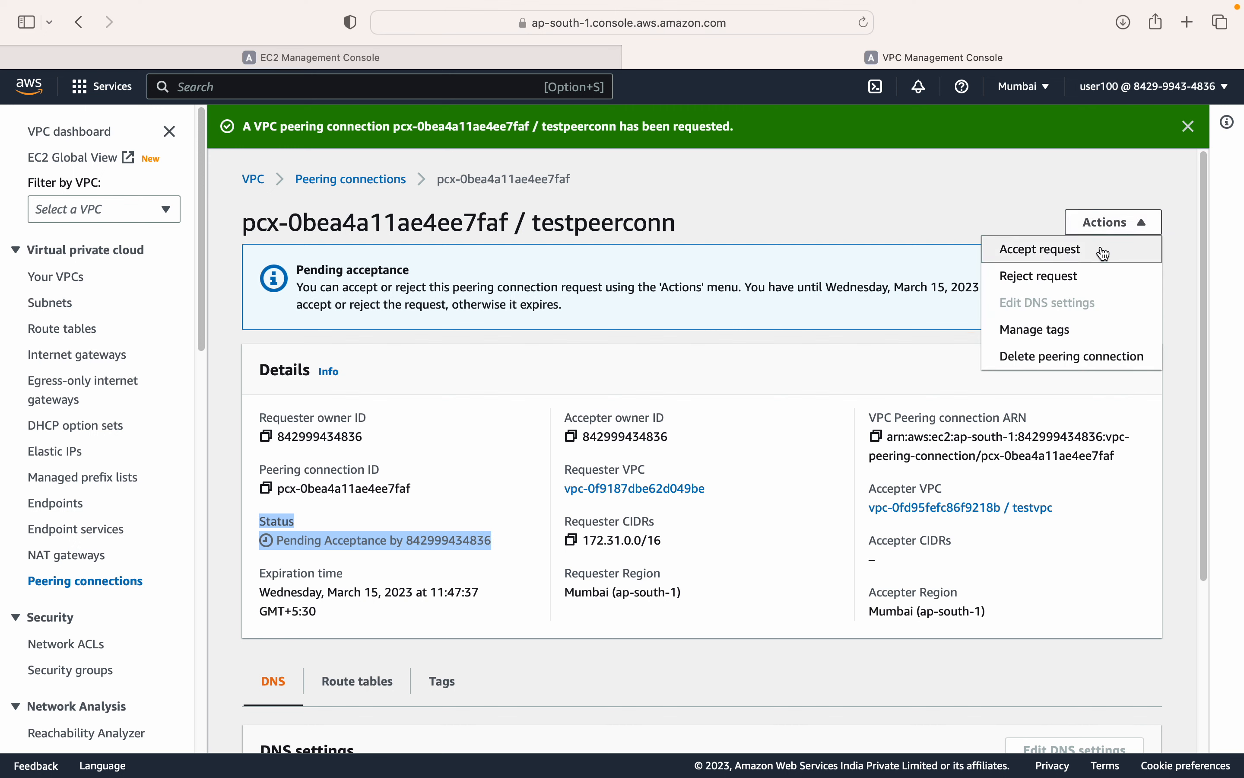
{"action": "left_click", "coordinate": [1076, 264]}
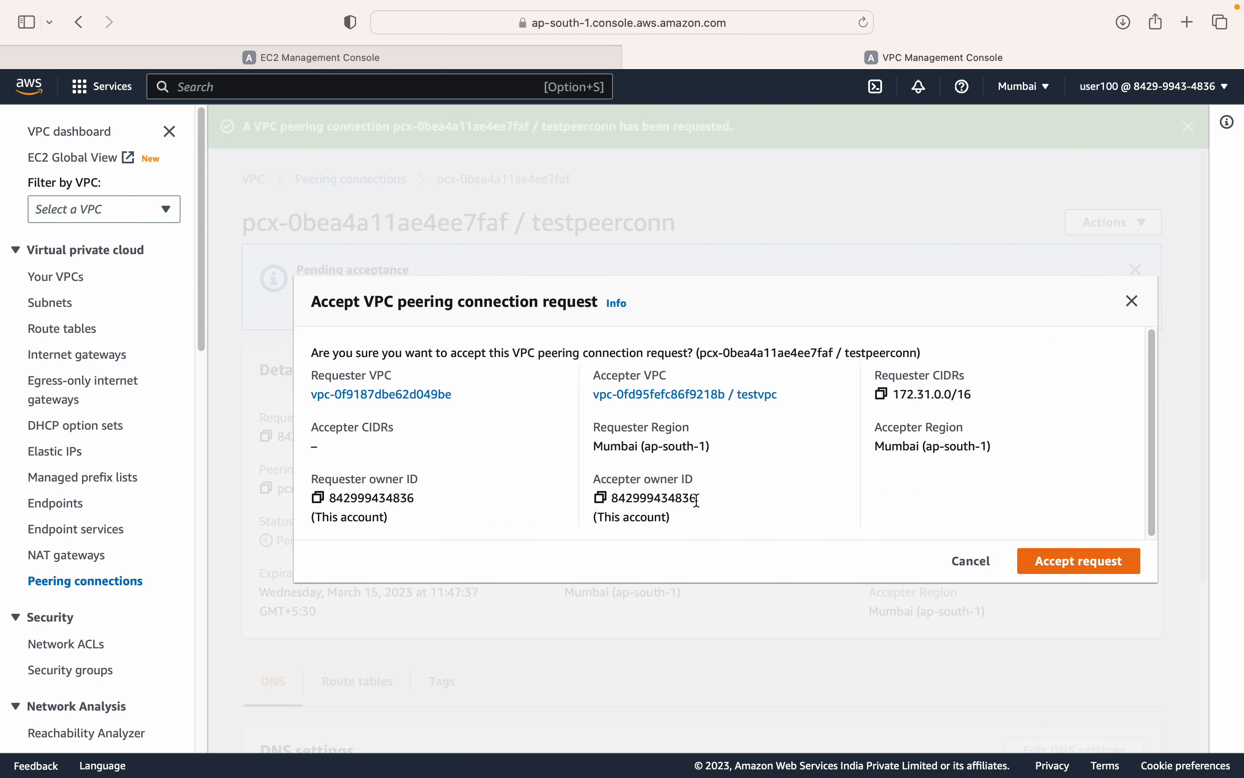
{"action": "left_click", "coordinate": [1049, 578]}
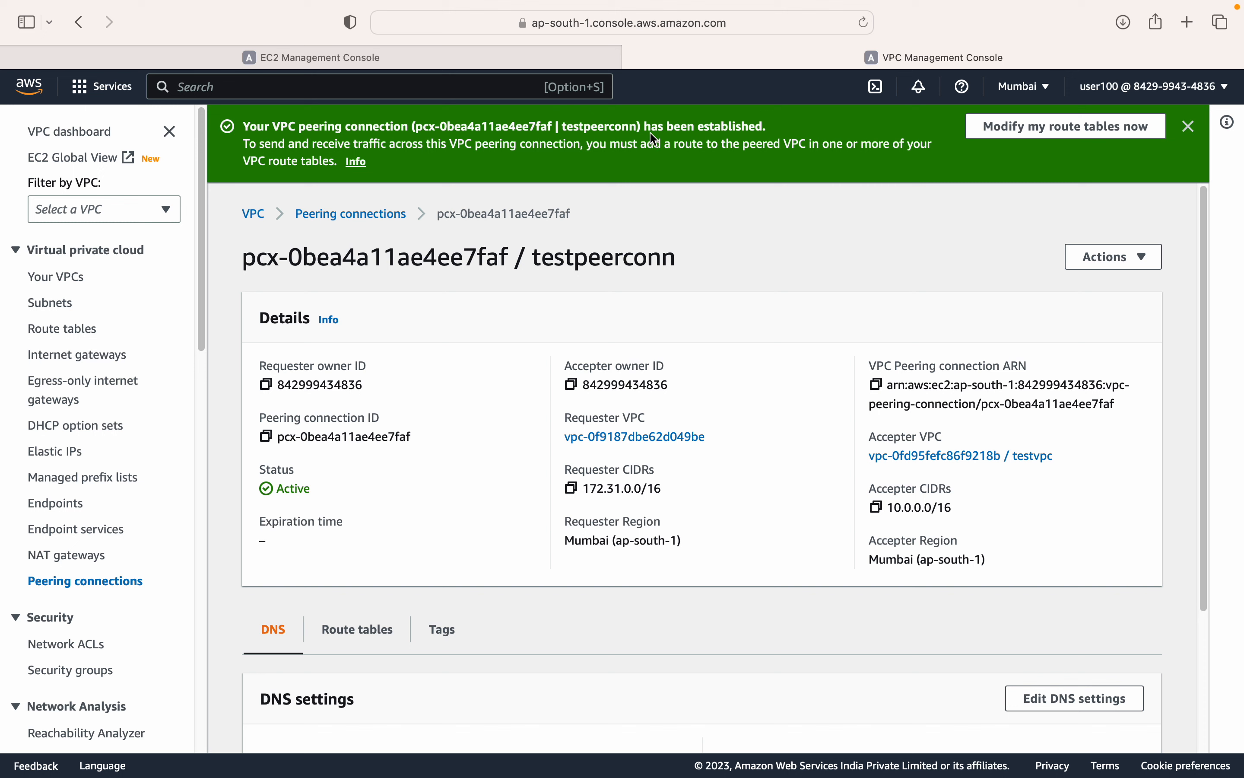
{"action": "left_click_drag", "start_coordinate": [644, 126], "coordinate": [741, 130]}
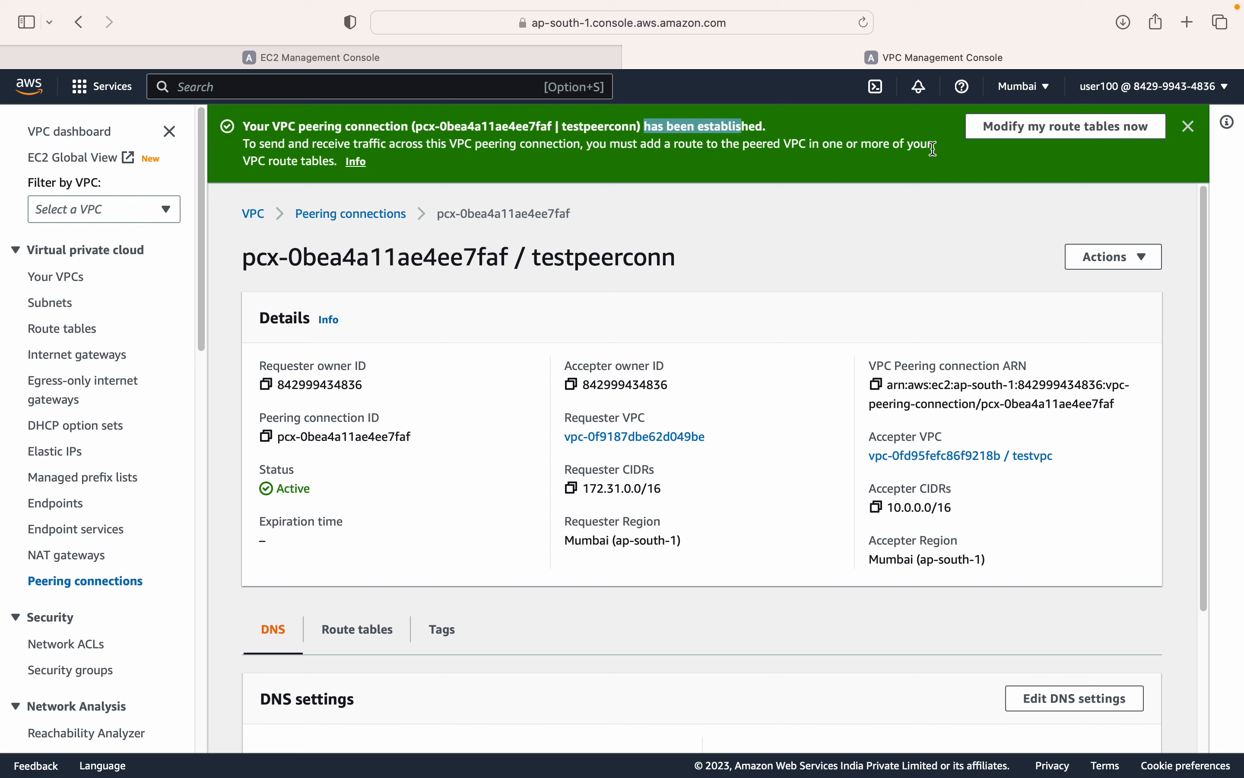
{"action": "left_click", "coordinate": [1189, 129]}
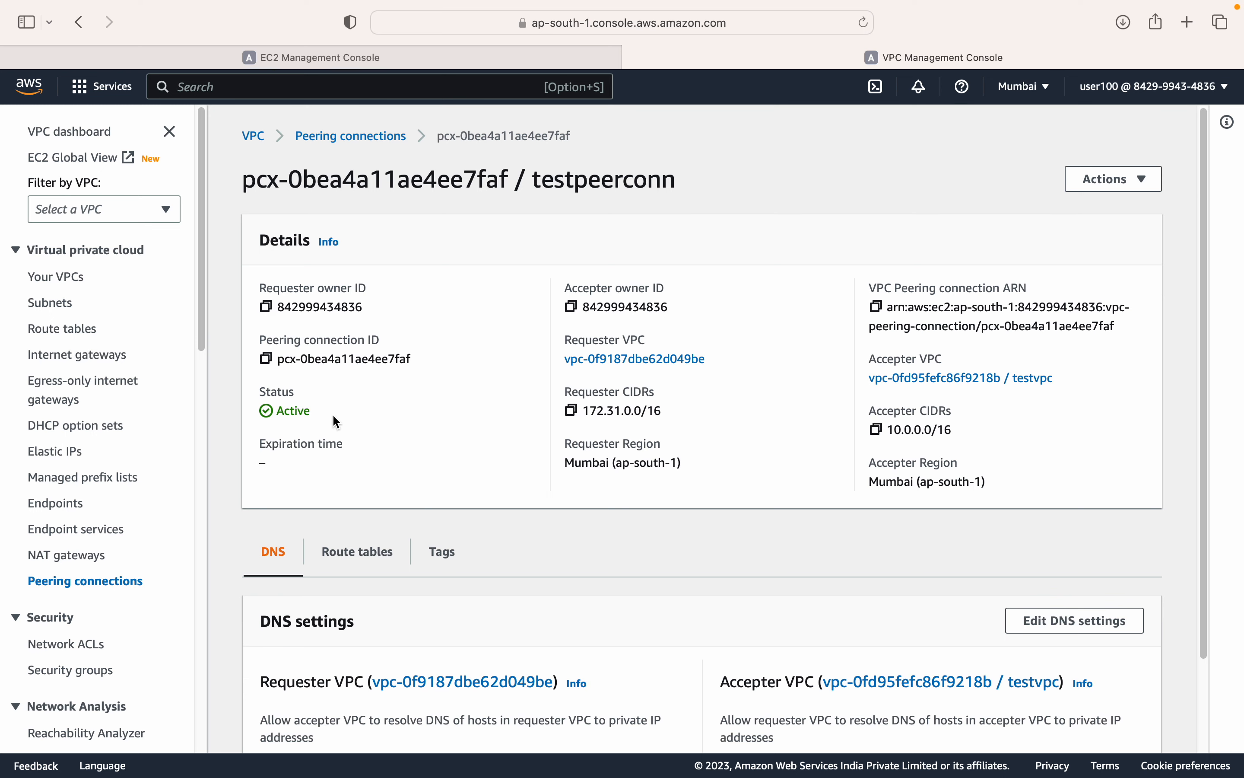
{"action": "left_click_drag", "start_coordinate": [335, 421], "coordinate": [267, 392]}
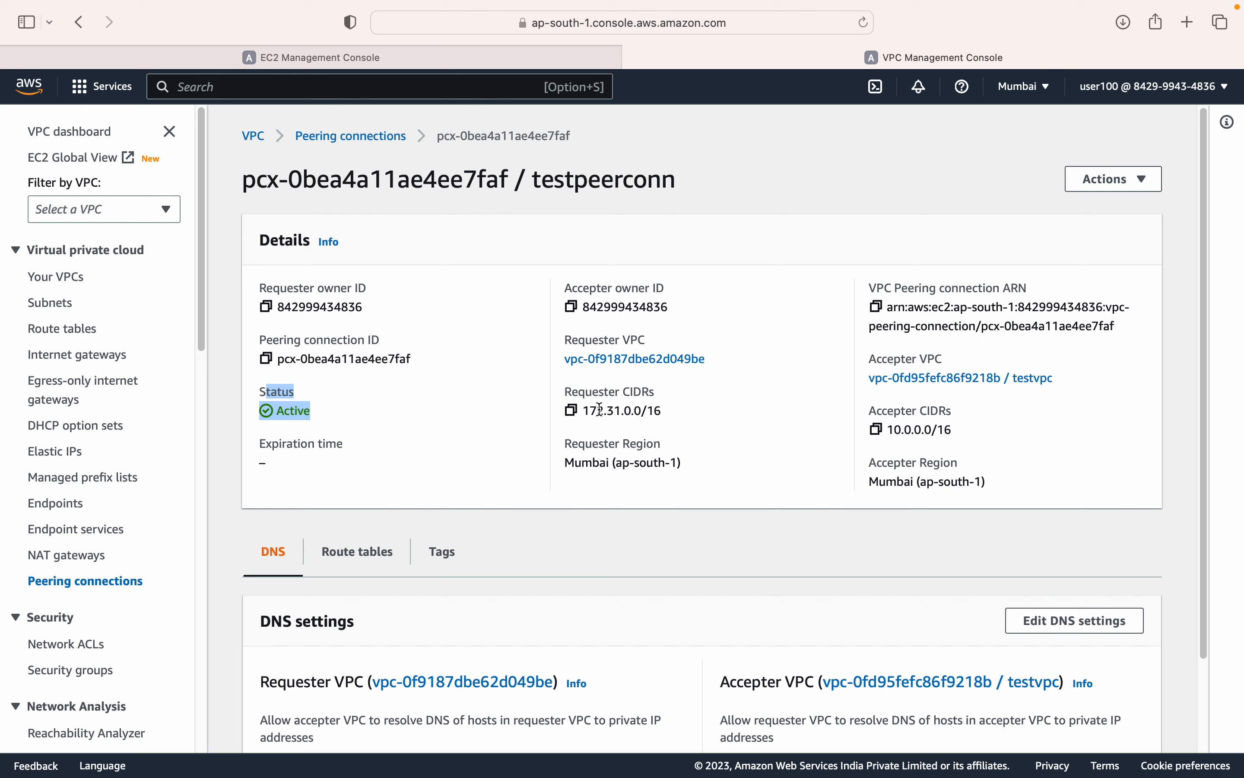
Step: In the default VPC's main route table, add a route with destination 10.0.0.0/16
{"action": "left_click", "coordinate": [78, 335]}
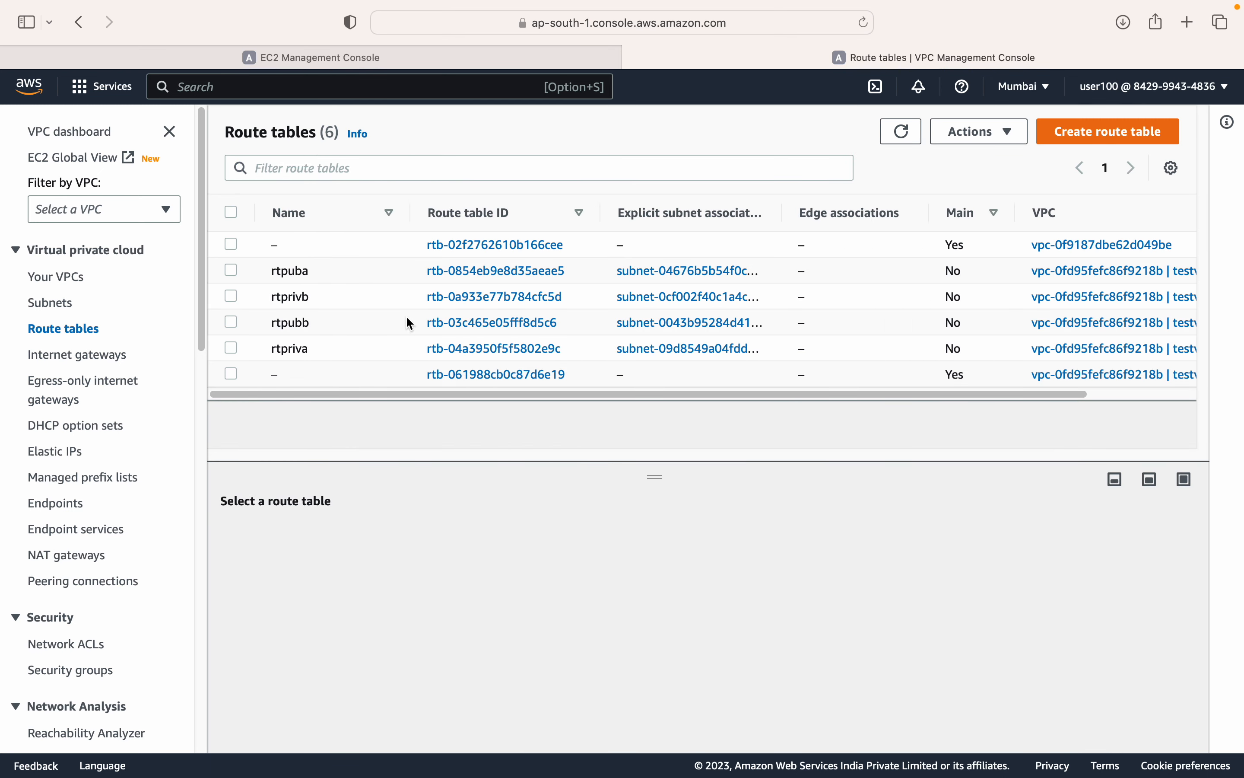
{"action": "left_click", "coordinate": [352, 230]}
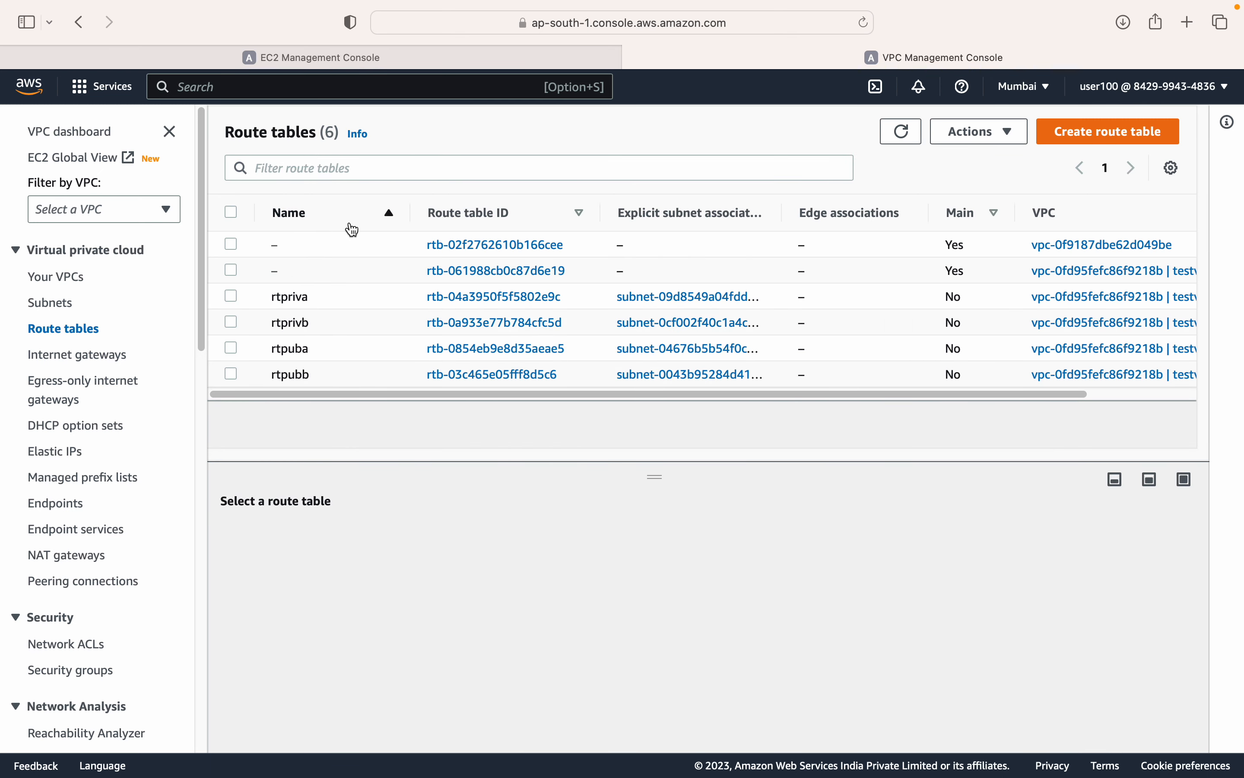
{"action": "left_click", "coordinate": [545, 255]}
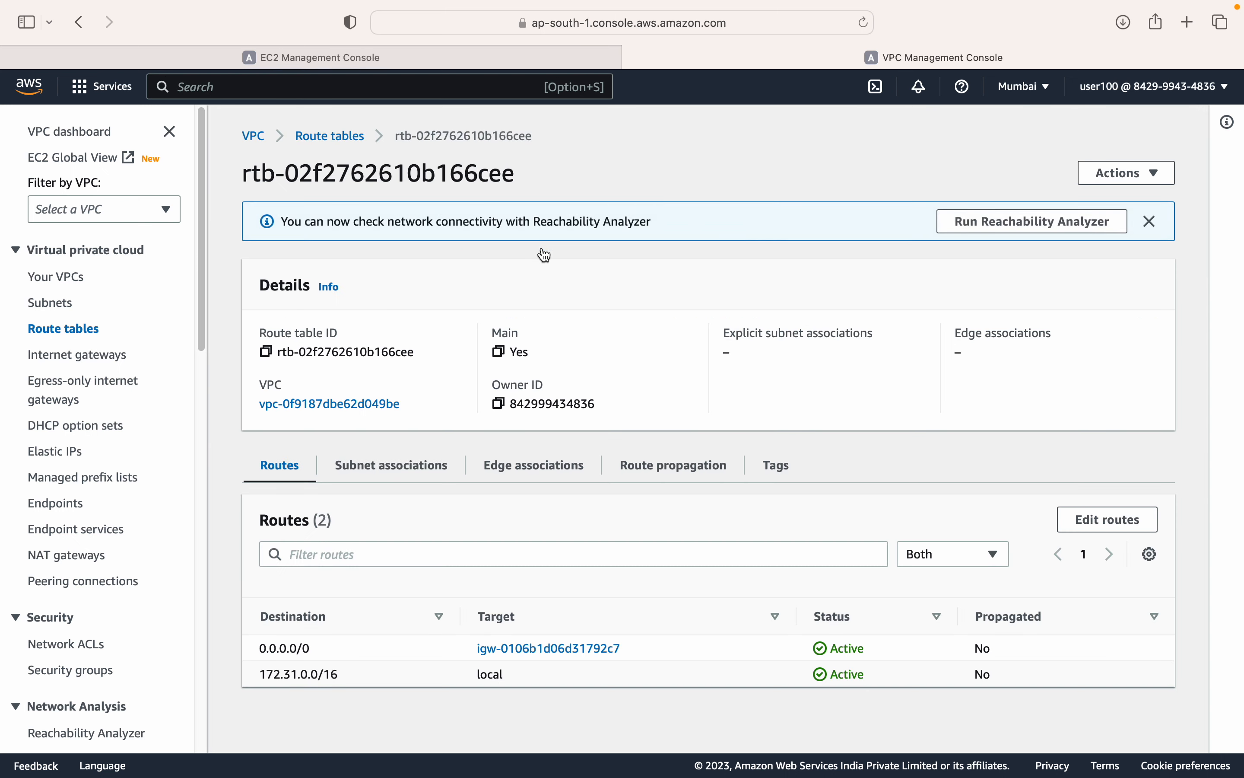
{"action": "left_click", "coordinate": [1080, 521]}
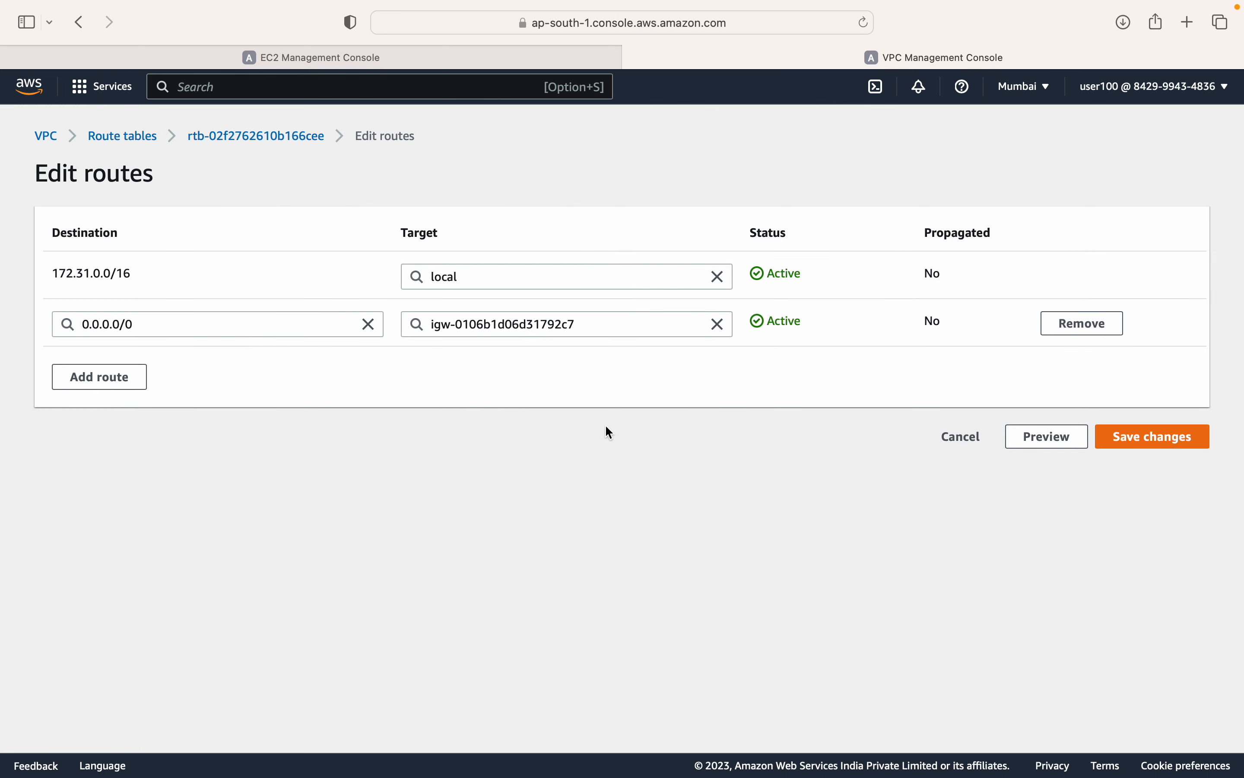
{"action": "left_click", "coordinate": [102, 384]}
{"action": "left_click", "coordinate": [204, 374]}
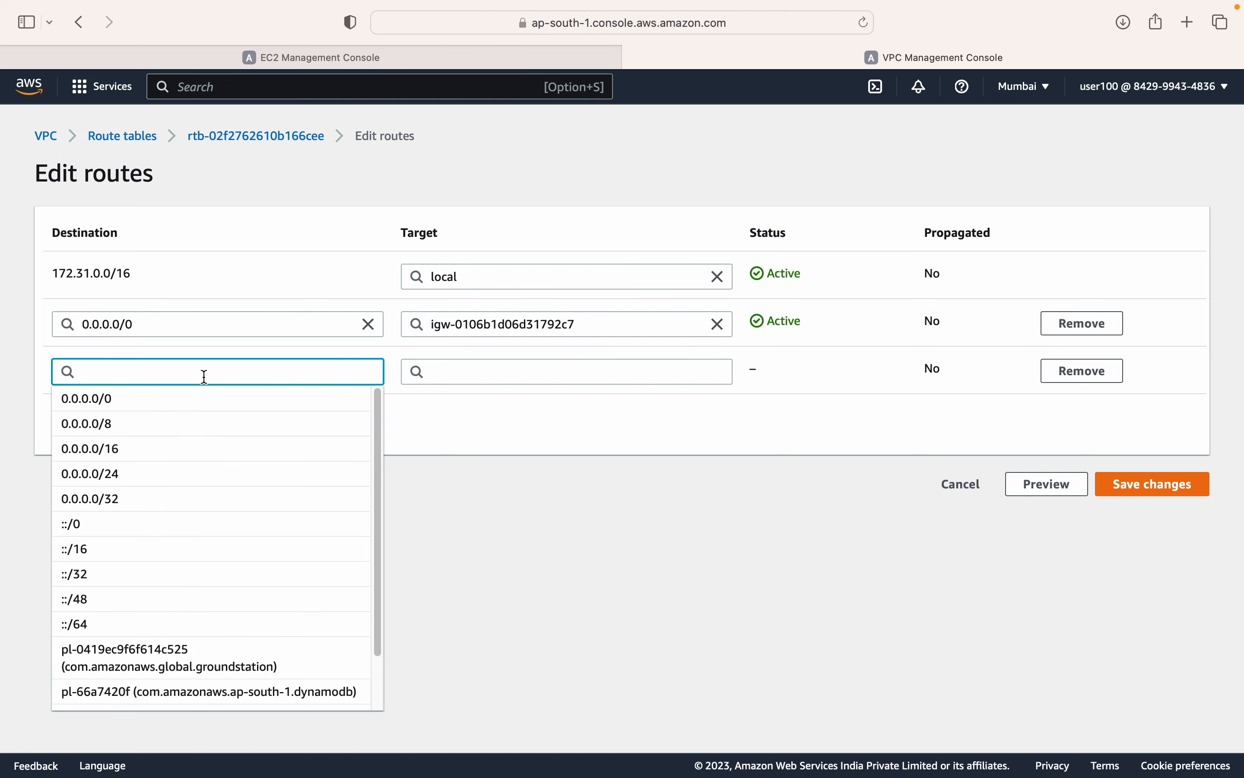
{"action": "type", "text": "10.0.0"}
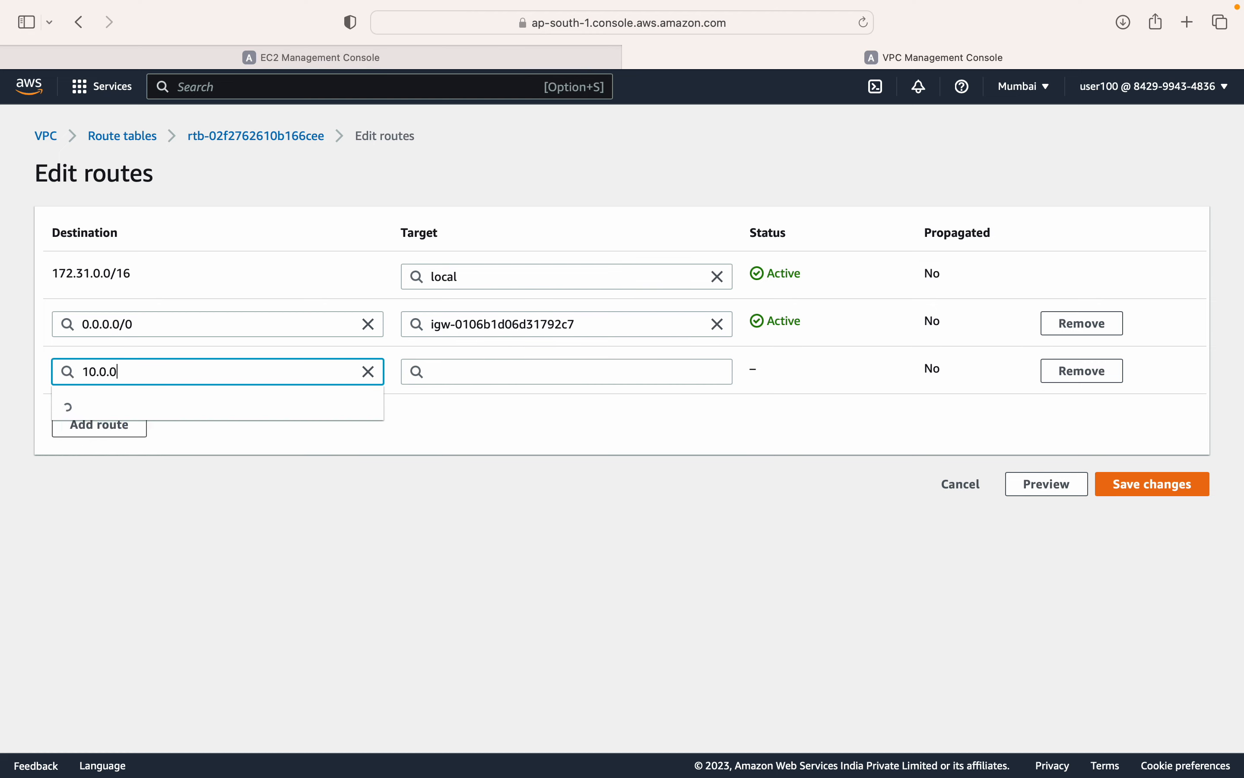
{"action": "key", "text": "Down"}
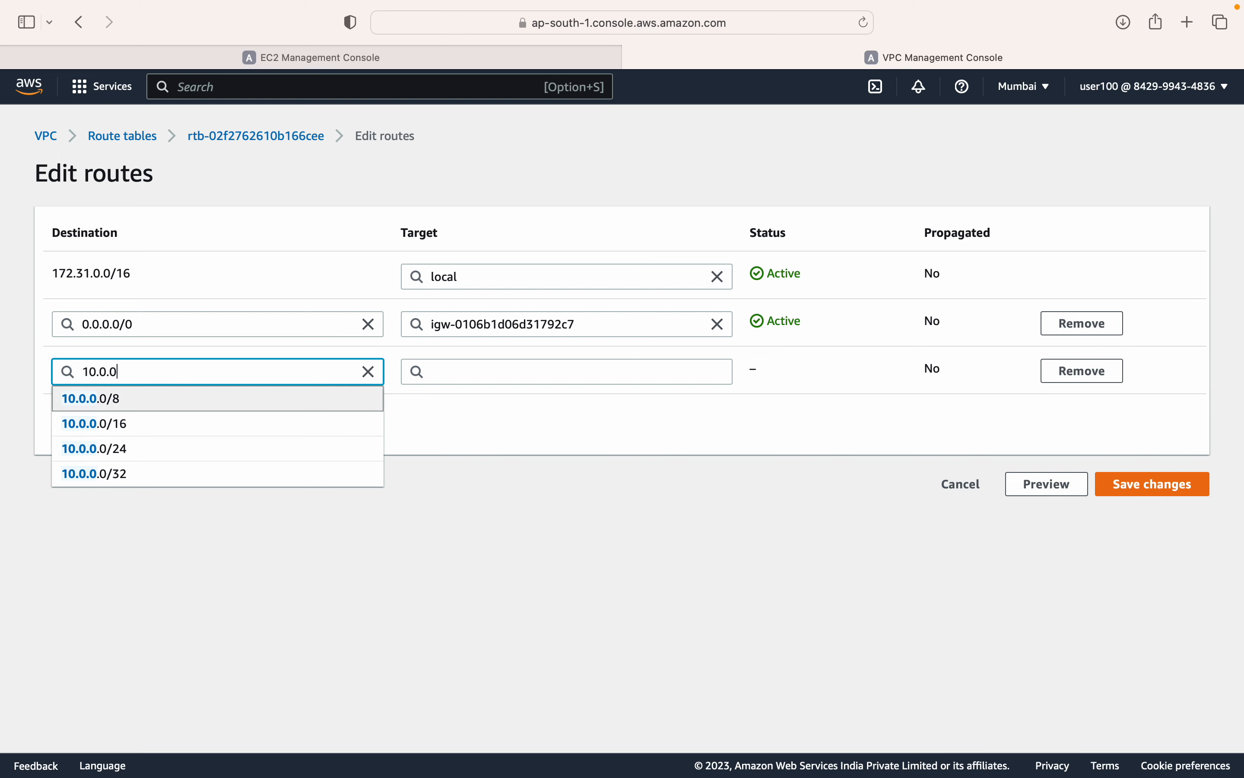
{"action": "key", "text": "Down"}
{"action": "key", "text": "Return"}
Step: Target the 10.0.0.0/16 route at the testpeerconn peering connection, save the changes and review the new route
{"action": "left_click", "coordinate": [457, 374]}
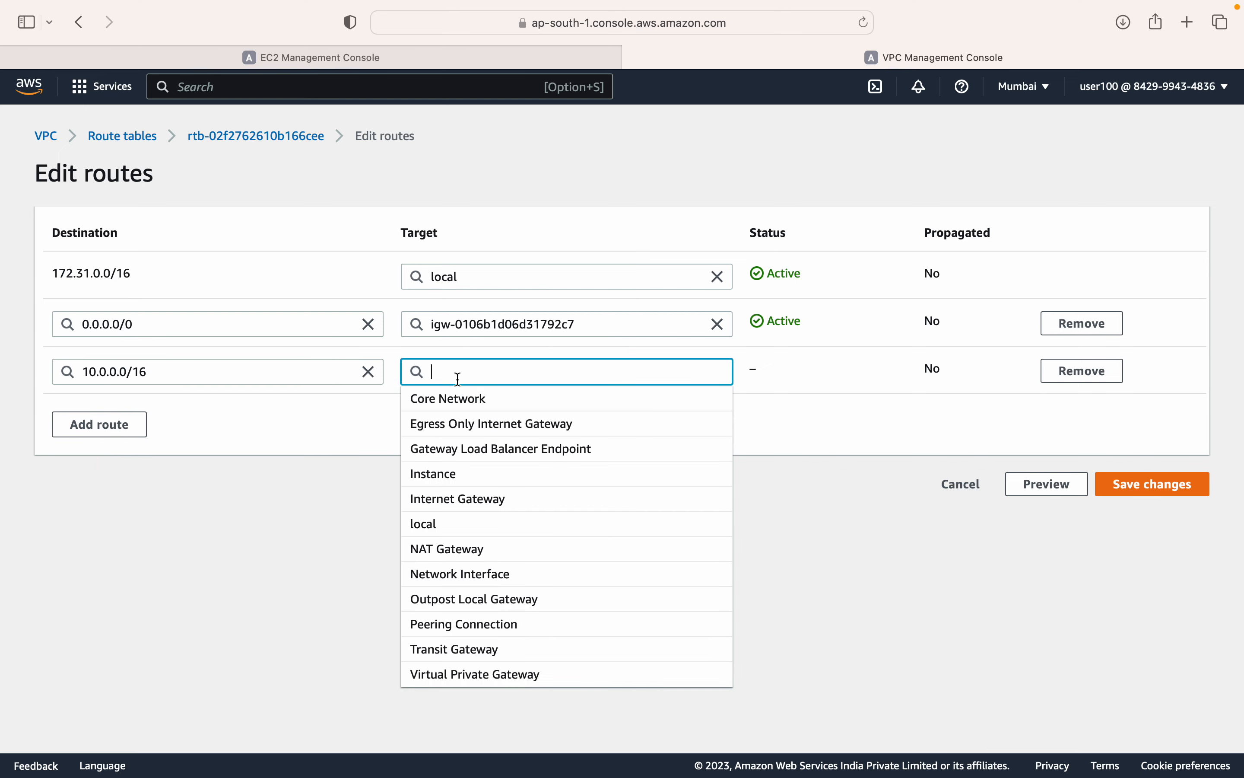
{"action": "left_click", "coordinate": [472, 623]}
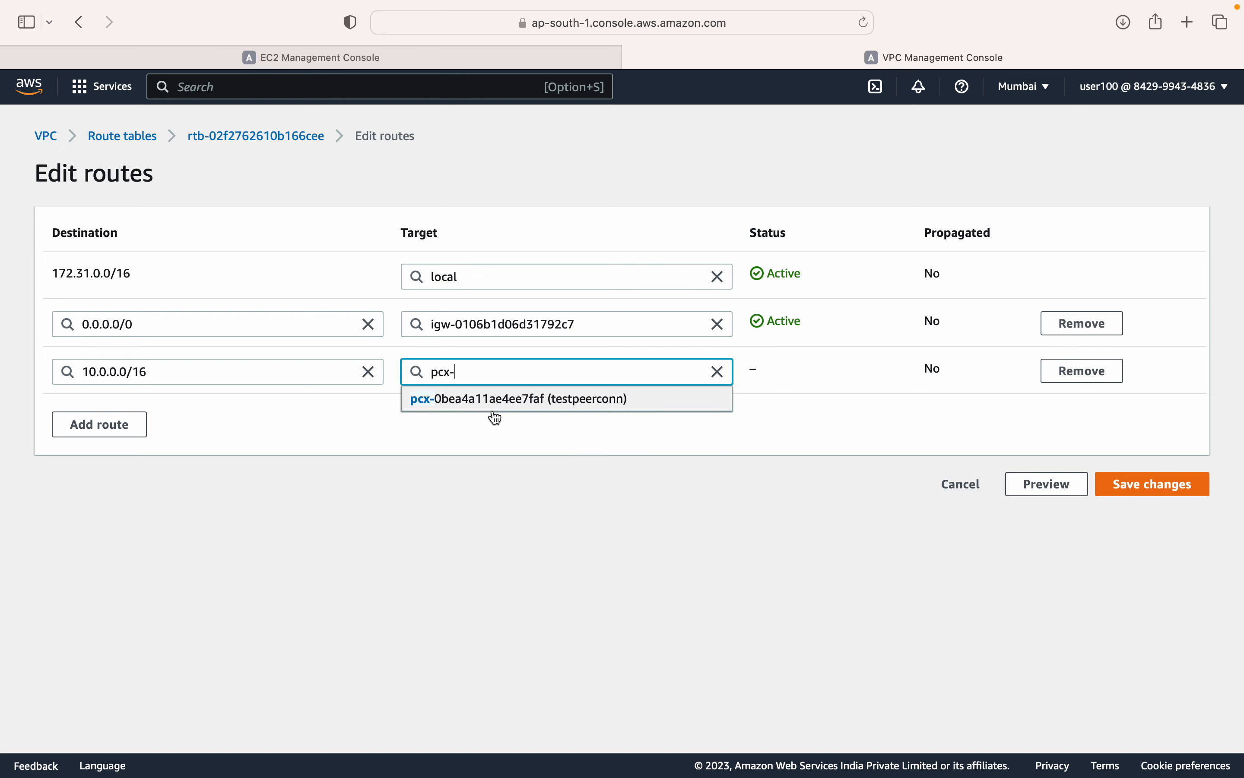
{"action": "left_click", "coordinate": [489, 406]}
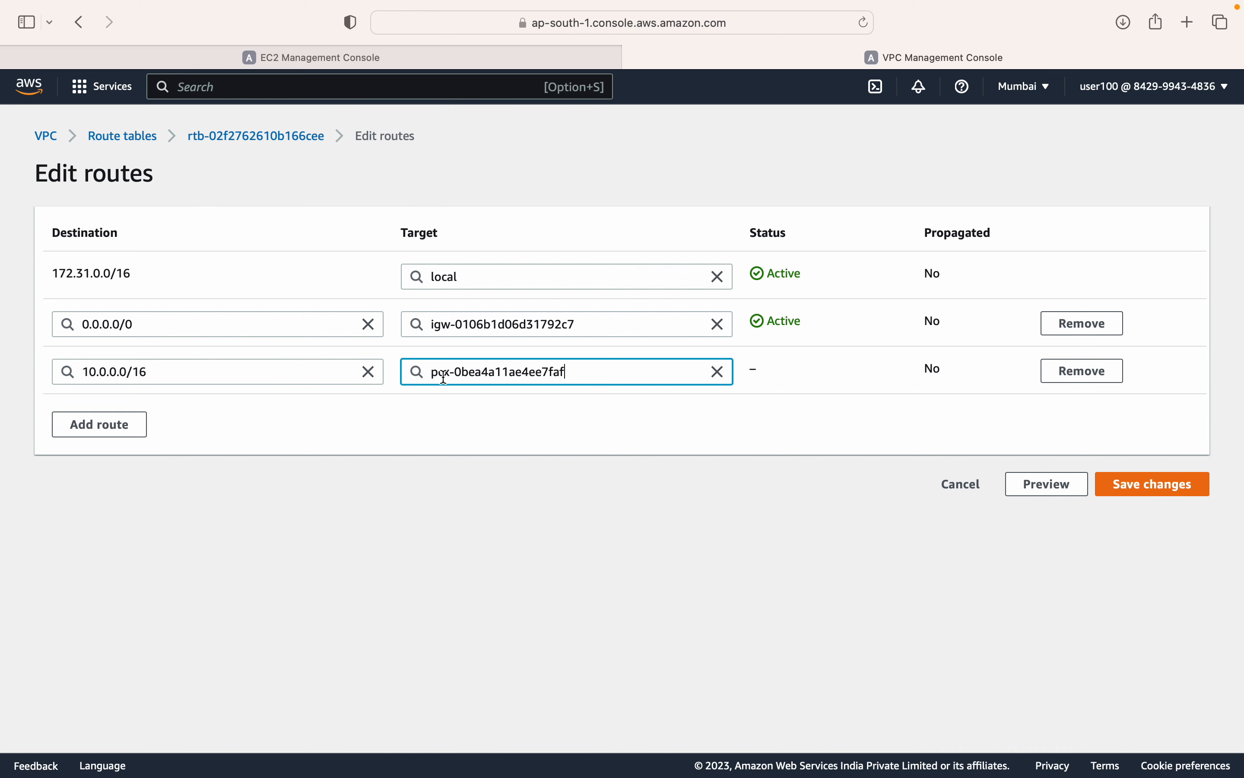
{"action": "left_click", "coordinate": [1118, 487]}
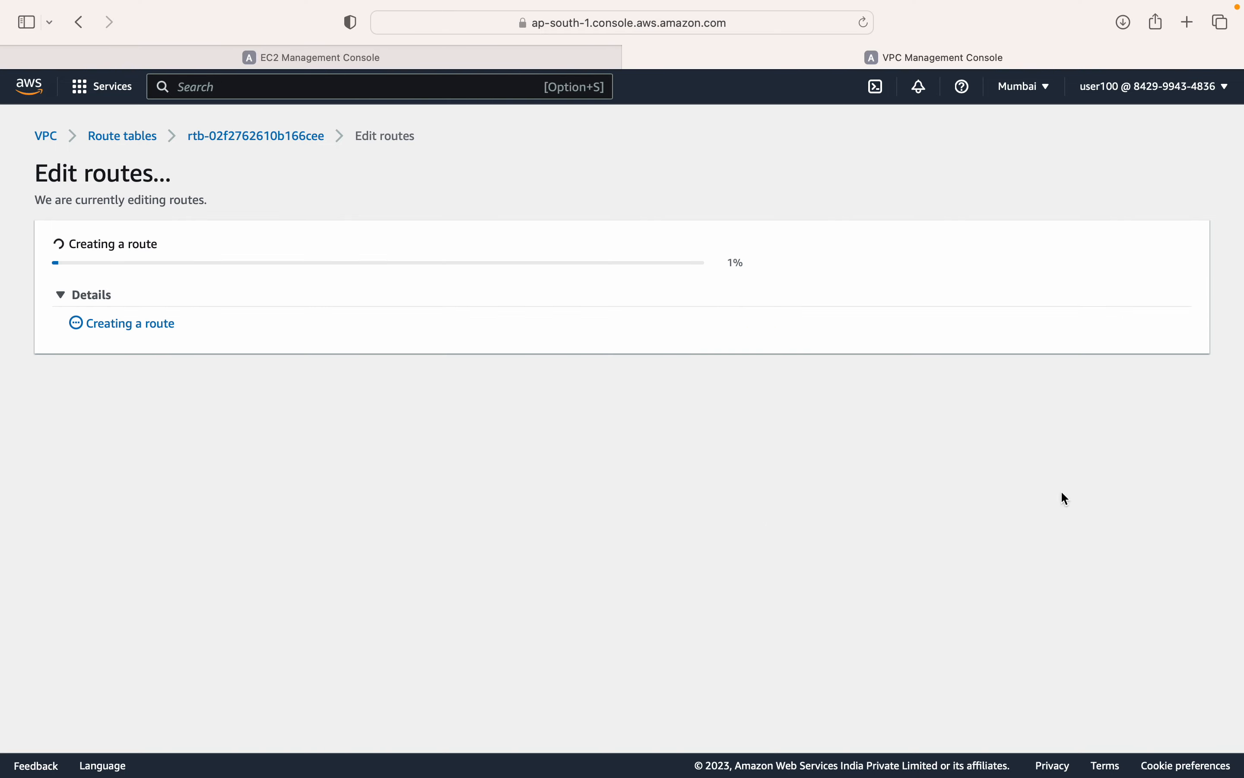
{"action": "scroll", "coordinate": [607, 538], "scroll_direction": "down", "scroll_amount": 3}
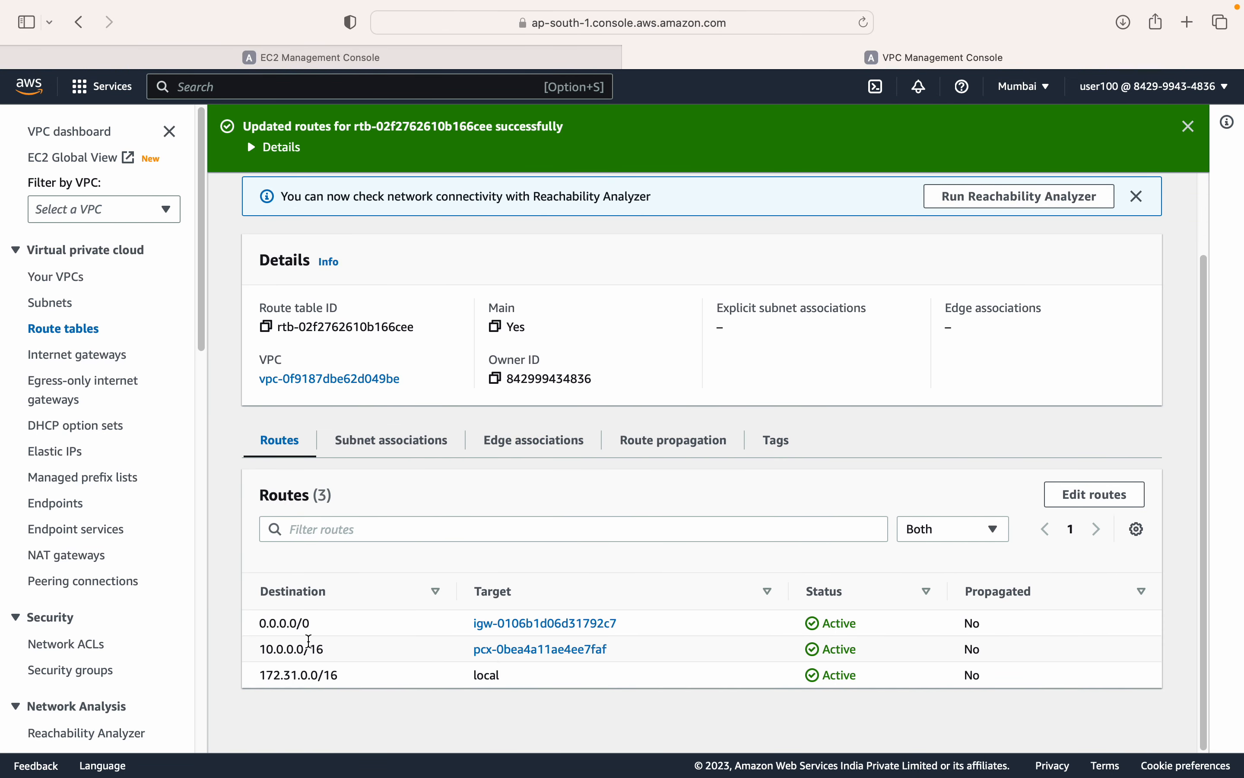
{"action": "left_click_drag", "start_coordinate": [263, 649], "coordinate": [856, 649]}
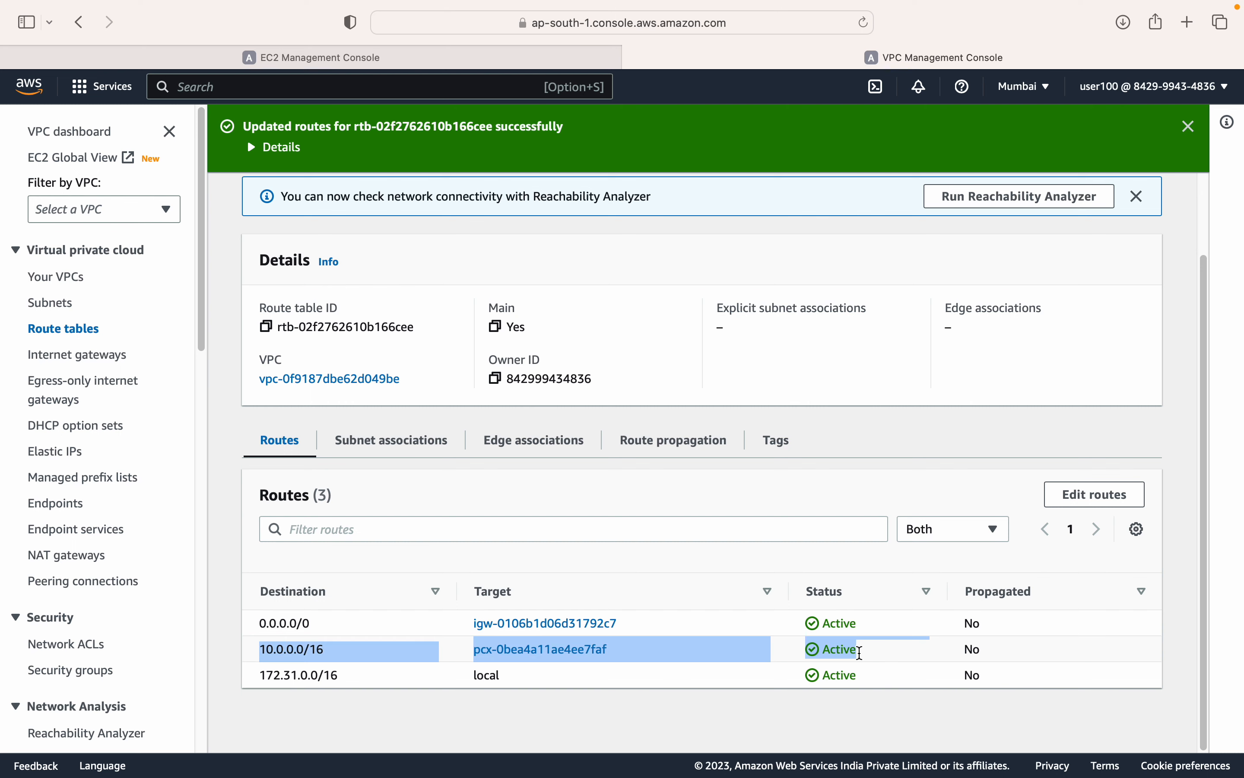
{"action": "scroll", "coordinate": [1033, 364], "scroll_direction": "up", "scroll_amount": 2}
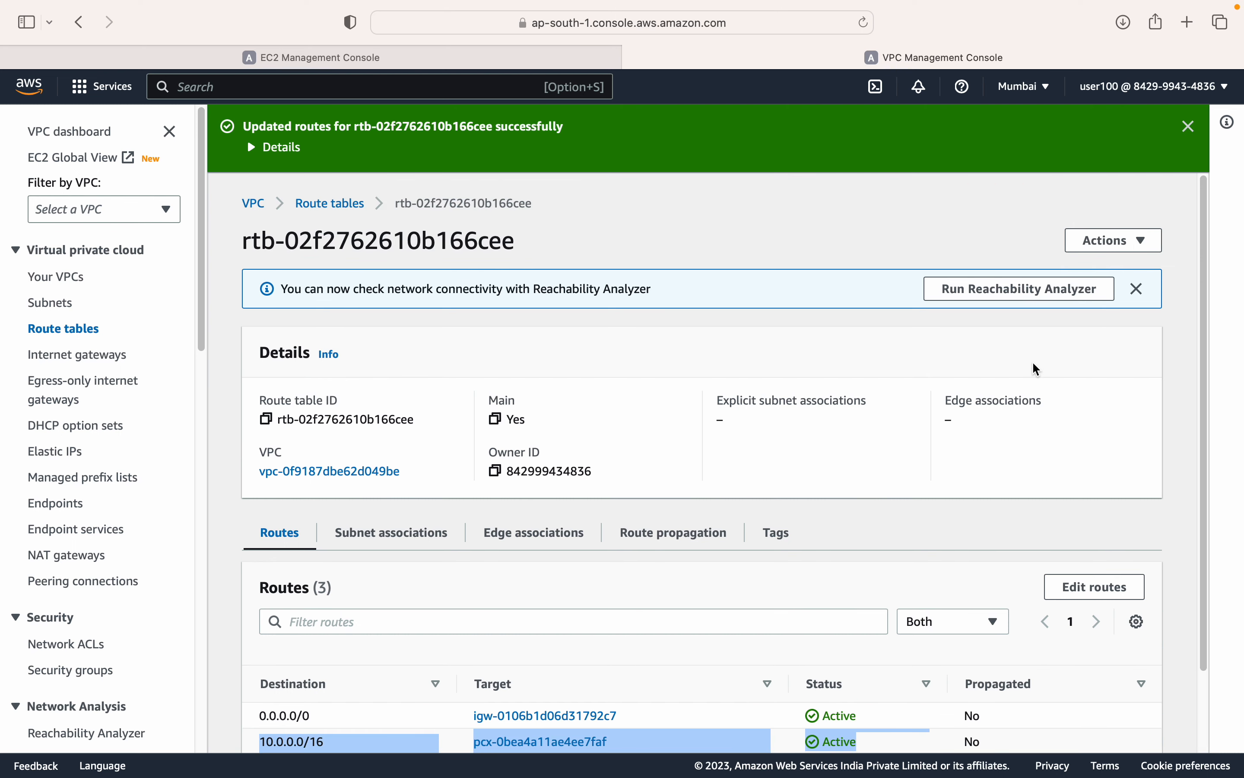
{"action": "left_click", "coordinate": [1188, 128]}
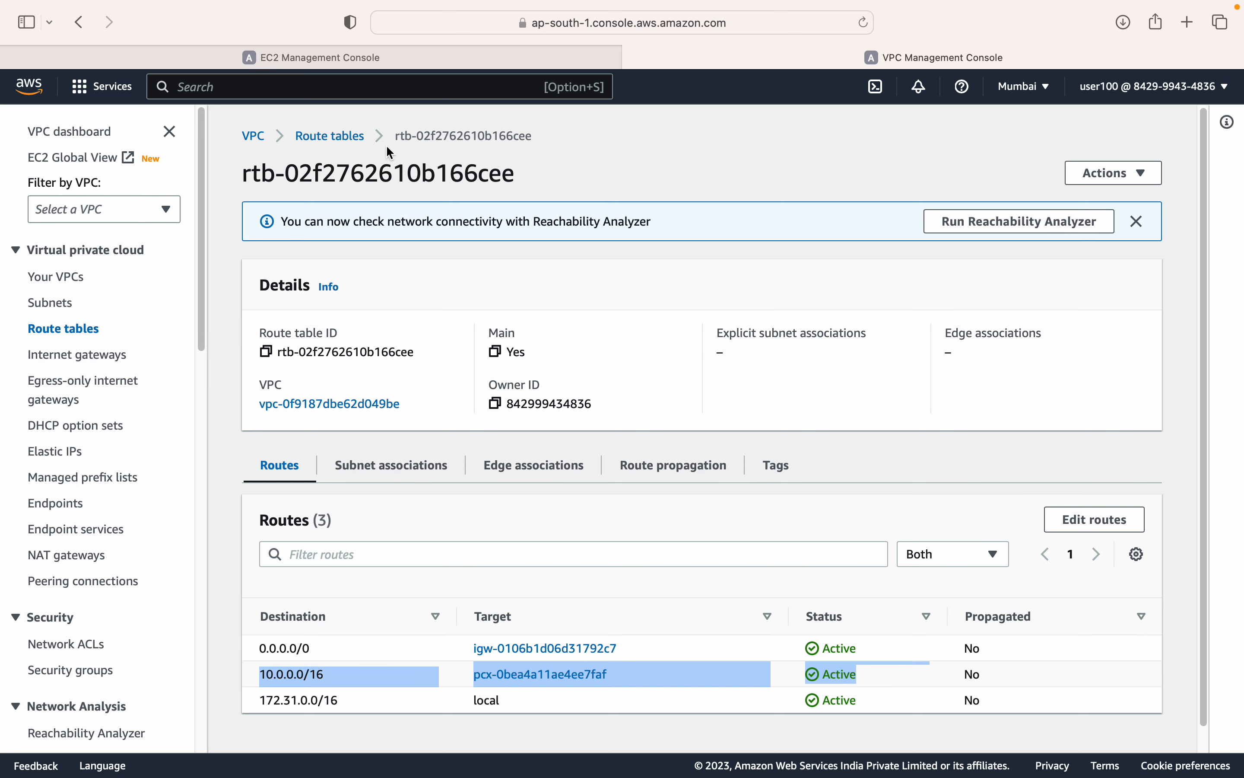
Step: In testvpc's rtpuba route table, add a route with destination 172.31.0.0/16
{"action": "left_click", "coordinate": [347, 145]}
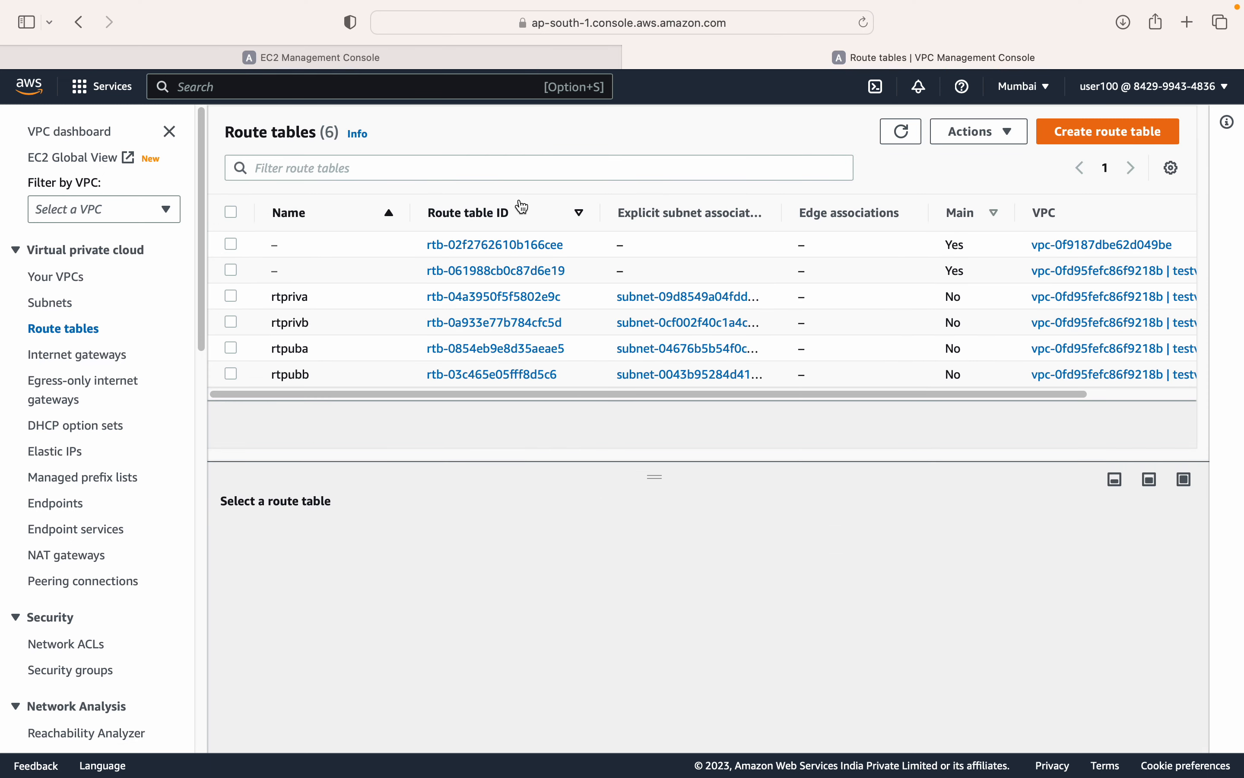
{"action": "left_click", "coordinate": [469, 348]}
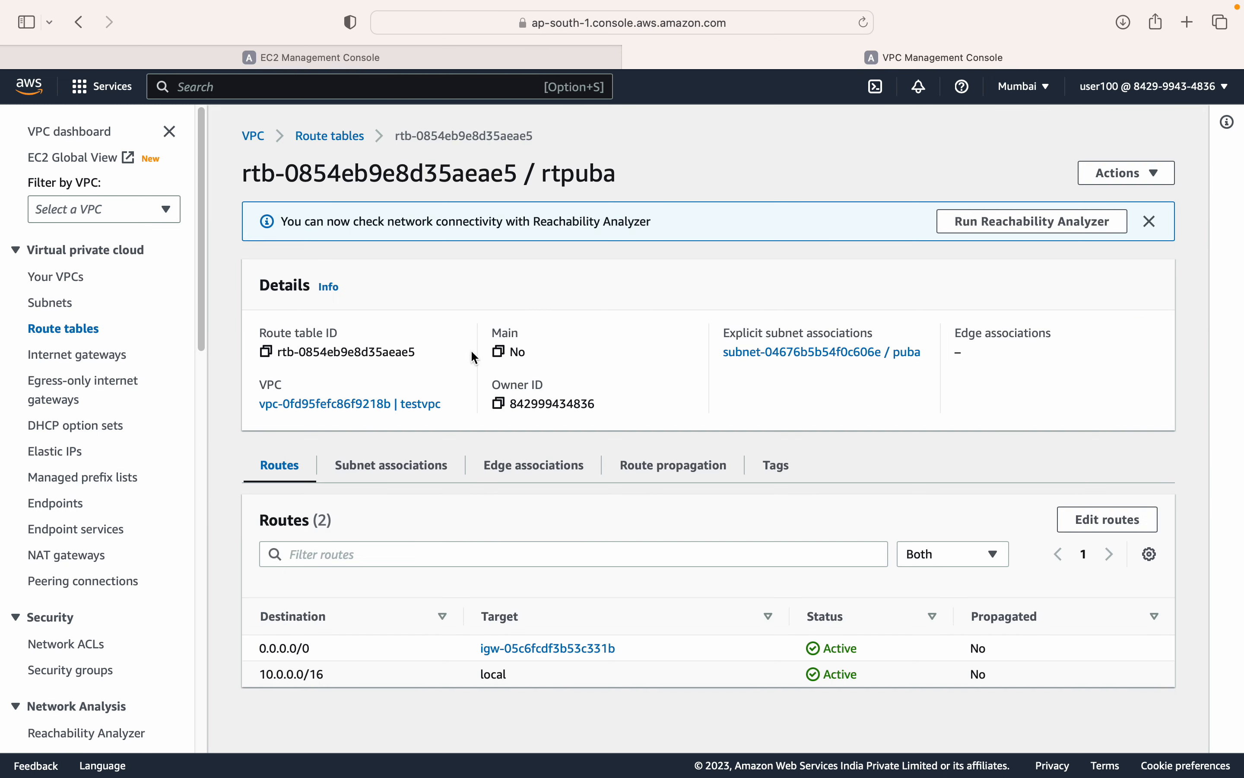
{"action": "left_click", "coordinate": [1111, 521]}
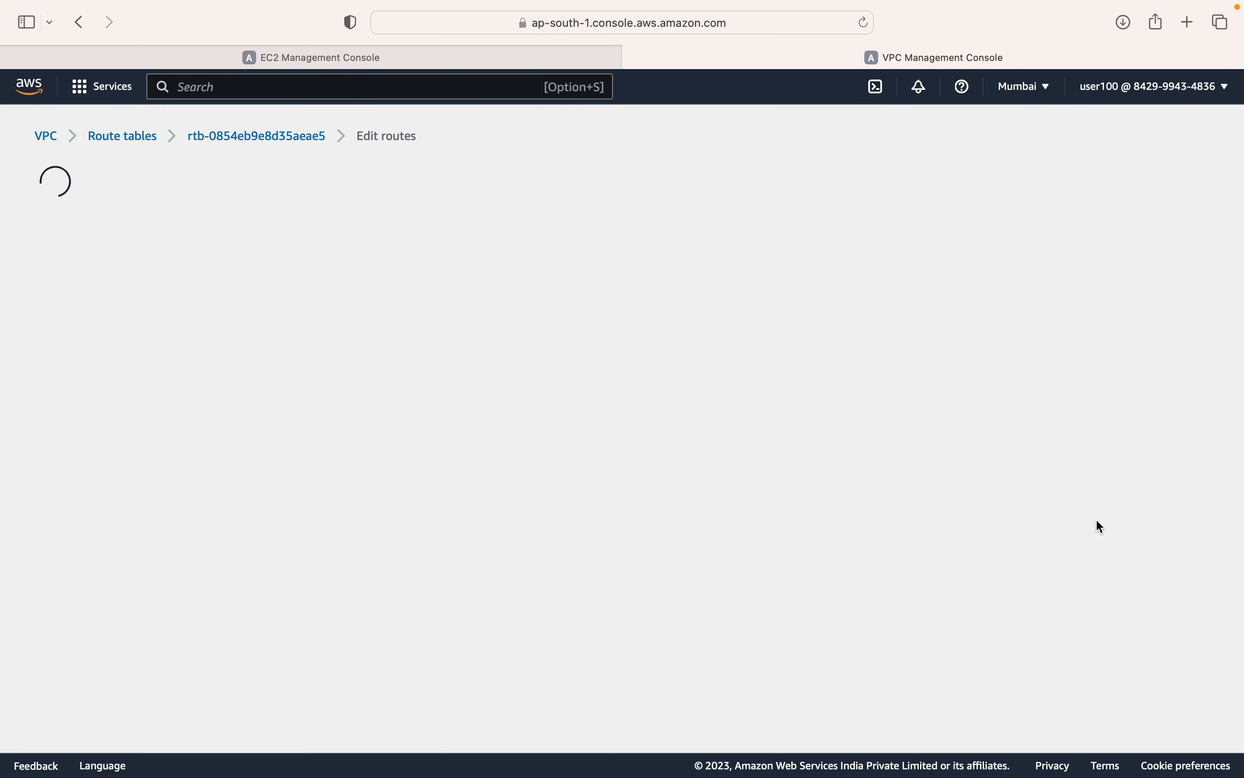
{"action": "left_click", "coordinate": [129, 376]}
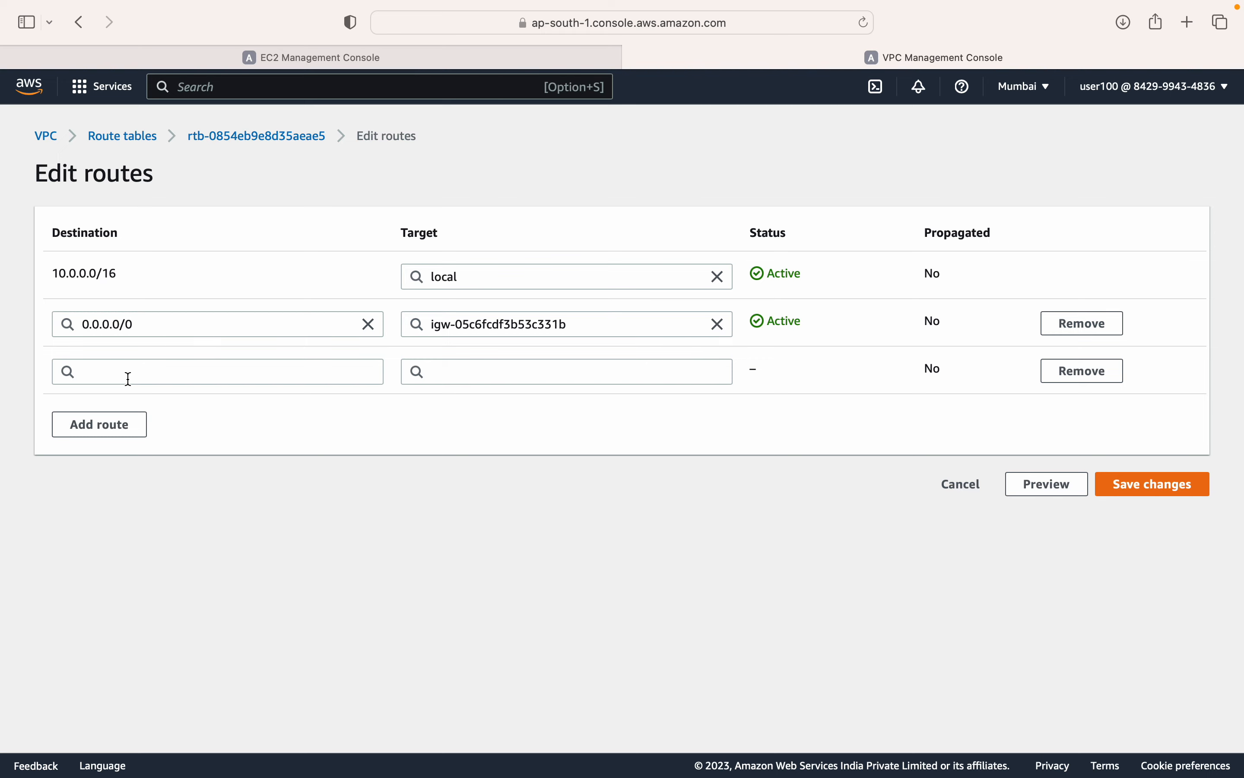
{"action": "left_click", "coordinate": [128, 375]}
{"action": "type", "text": "17"}
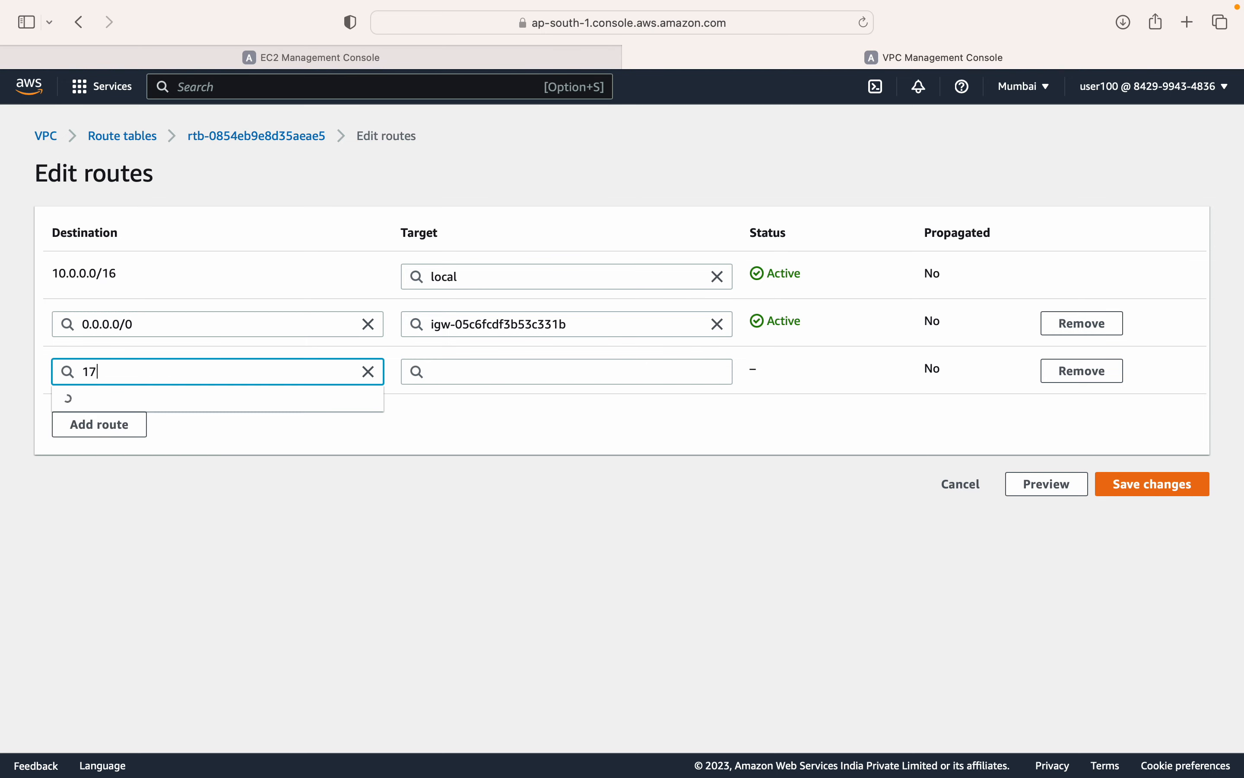
{"action": "type", "text": "2."}
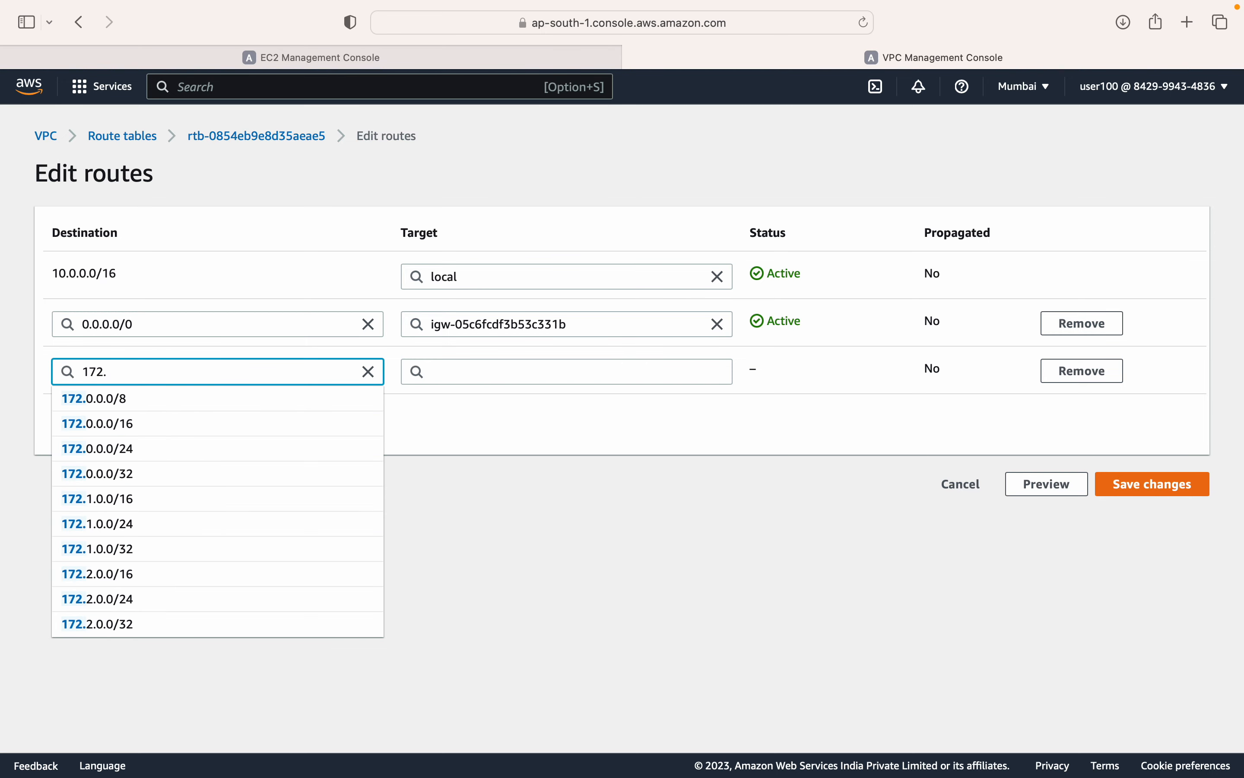
{"action": "type", "text": "31.0.0"}
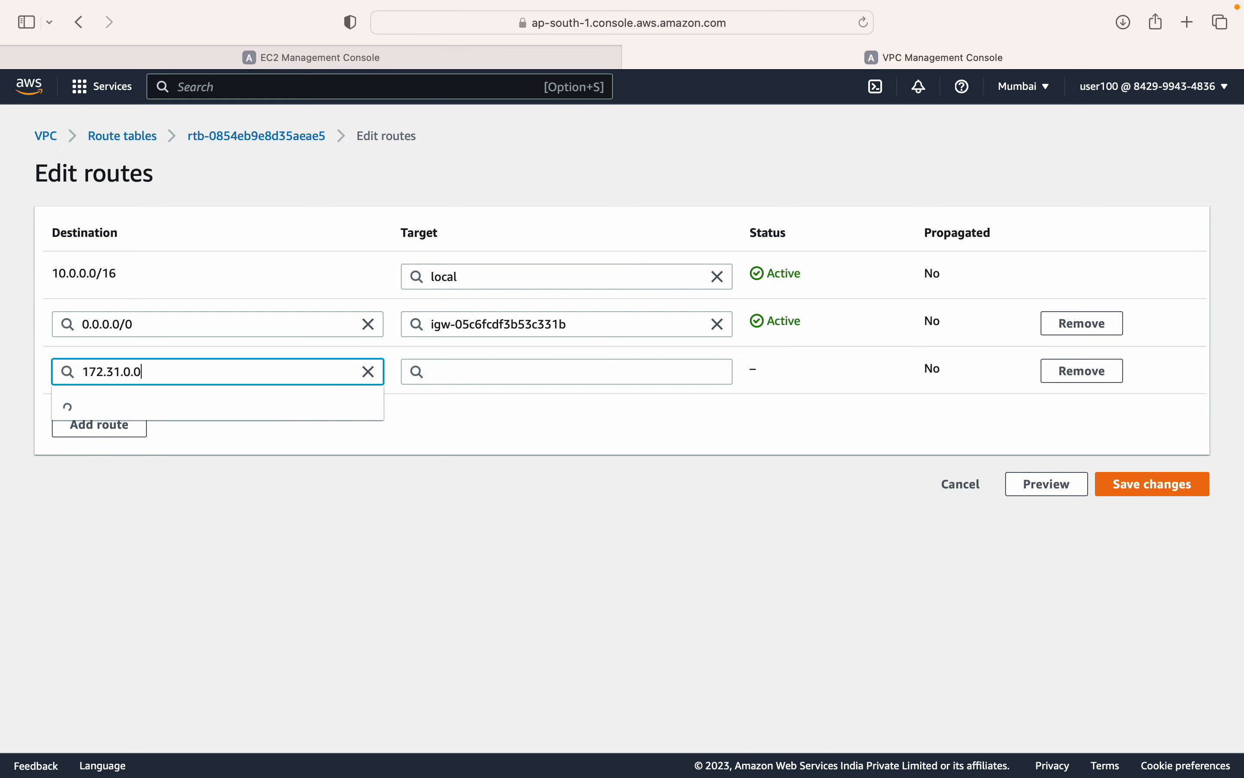
{"action": "key", "text": "Down"}
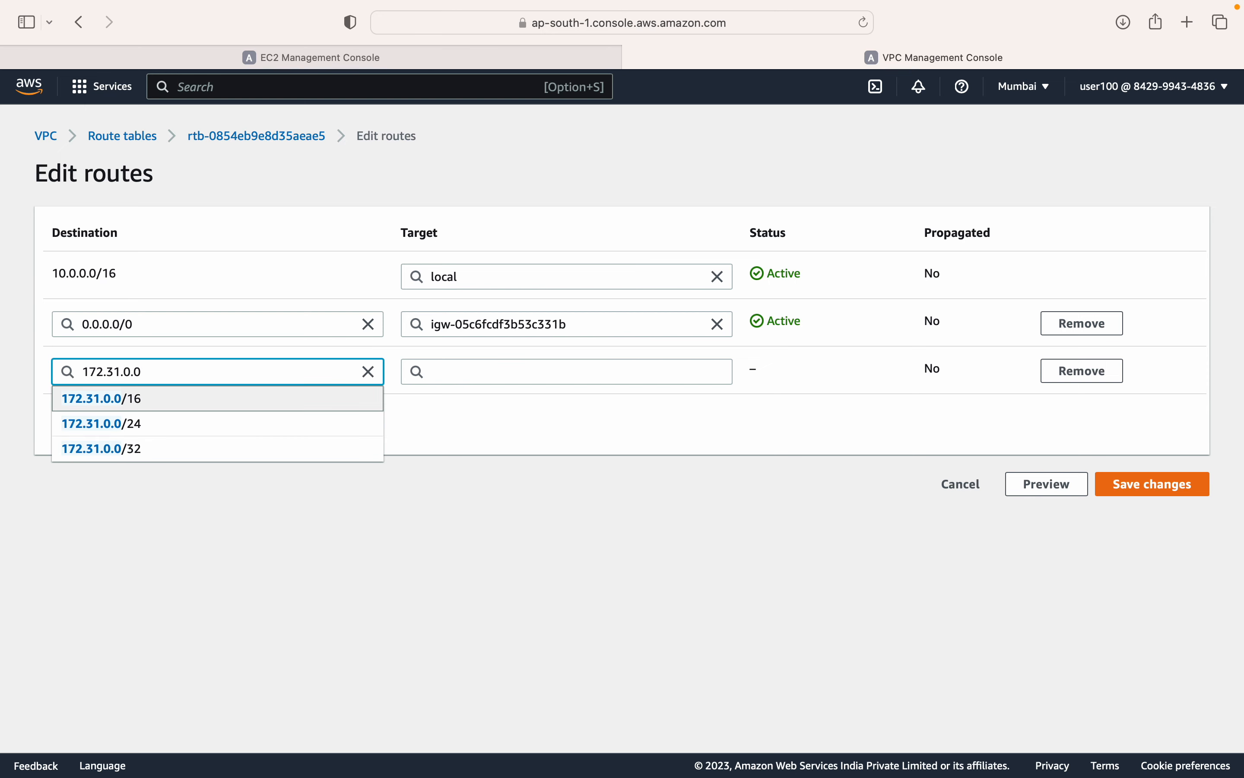
{"action": "key", "text": "Return"}
Step: Target the 172.31.0.0/16 route at the testpeerconn peering connection and save the route changes
{"action": "left_click", "coordinate": [464, 367]}
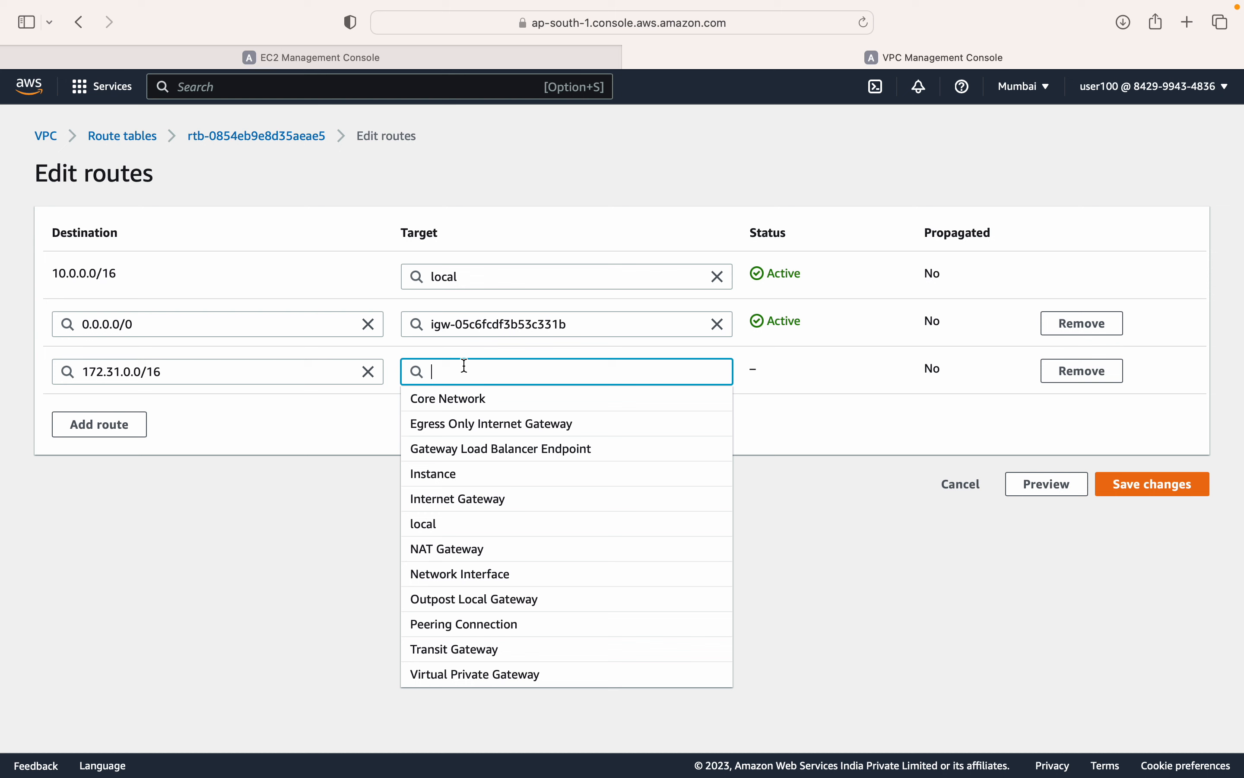
{"action": "type", "text": "pcx-"}
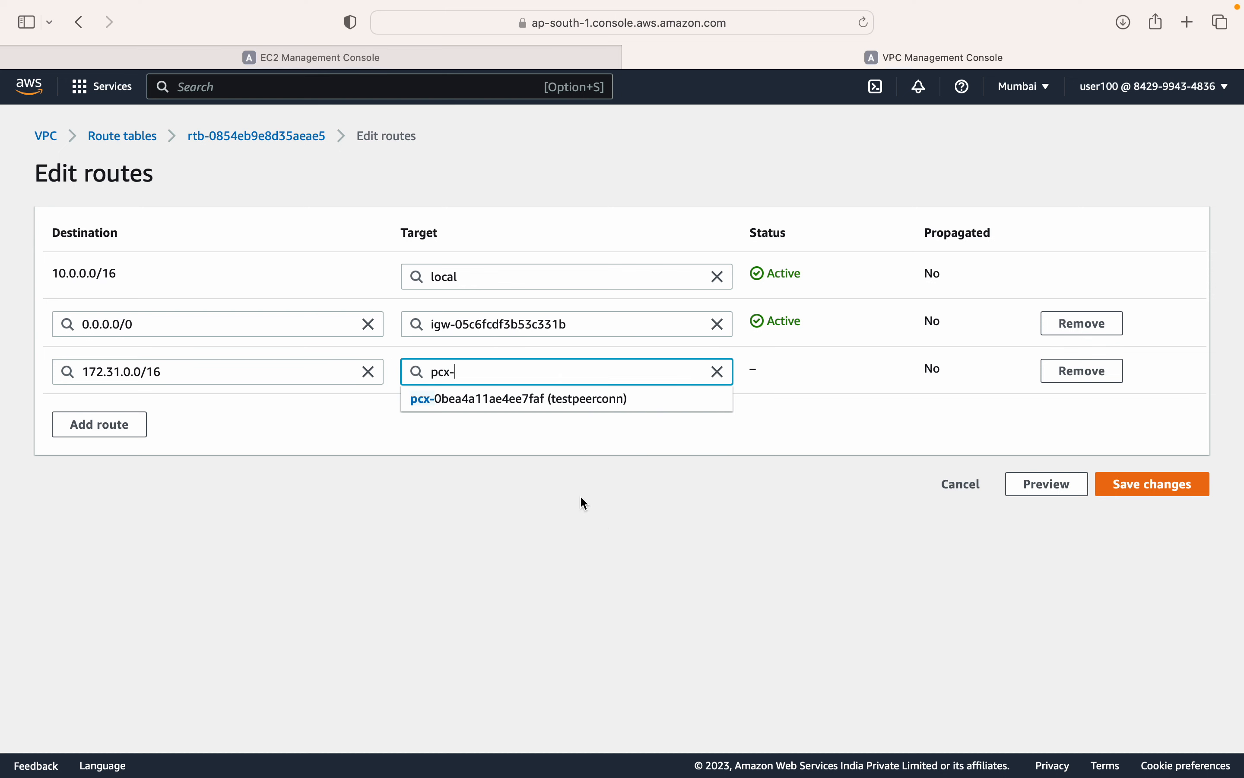
{"action": "left_click", "coordinate": [516, 408]}
{"action": "left_click", "coordinate": [1123, 494]}
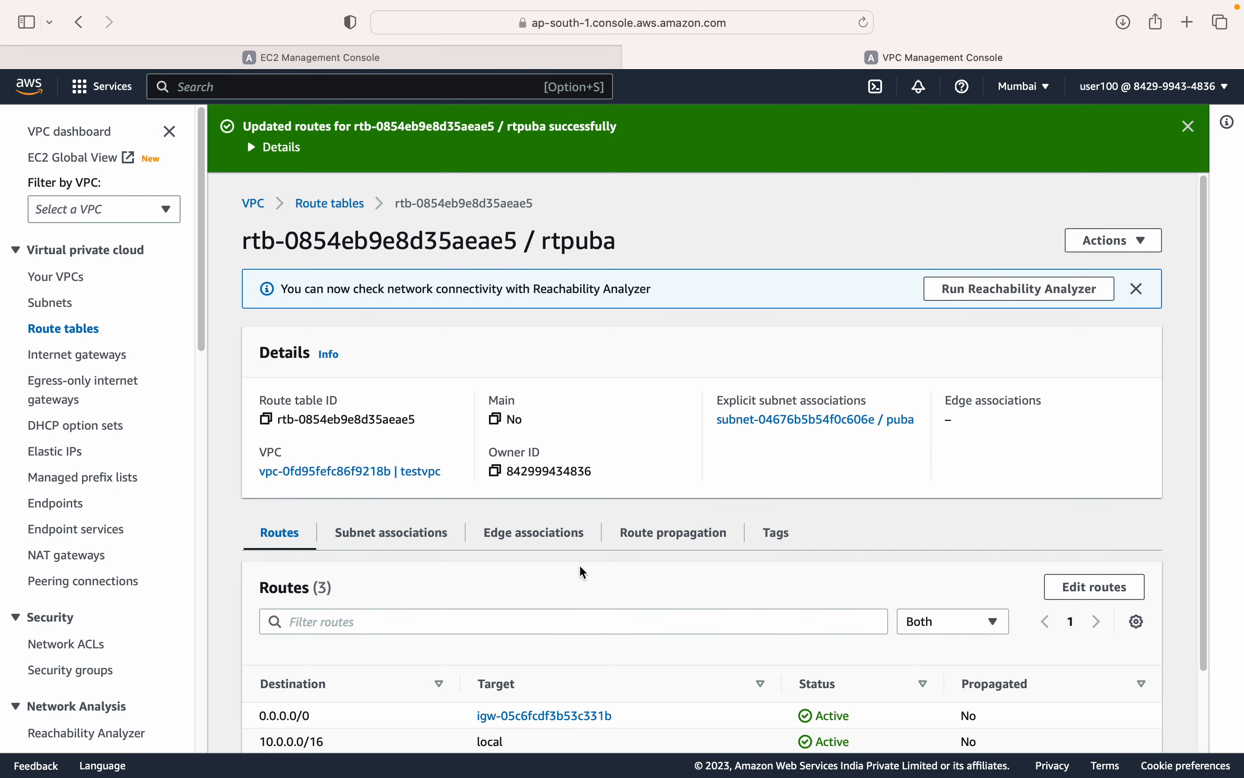
Step: Review the local 10.0.0.0/16 route and the 172.31.0.0/16 peering route in the rtpuba route table, and dismiss the update notification
{"action": "scroll", "coordinate": [581, 569], "scroll_direction": "down", "scroll_amount": 3}
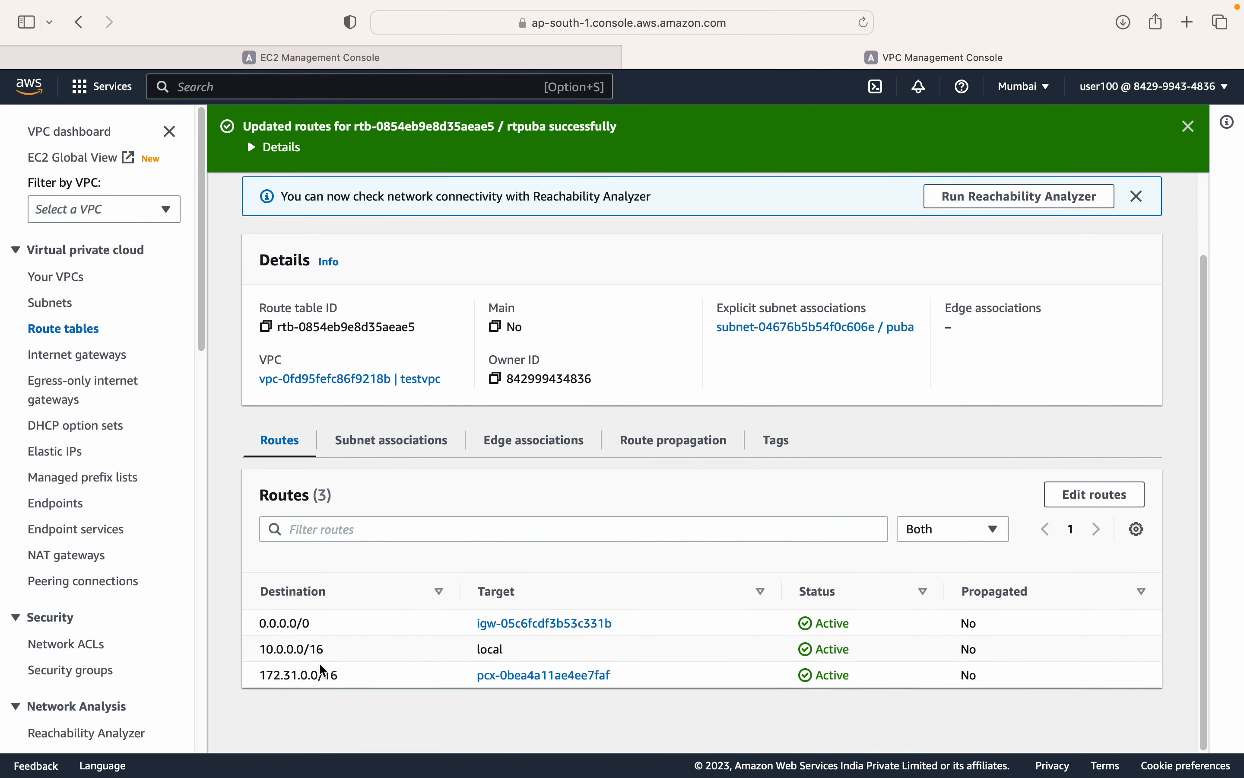
{"action": "left_click_drag", "start_coordinate": [268, 651], "coordinate": [327, 654]}
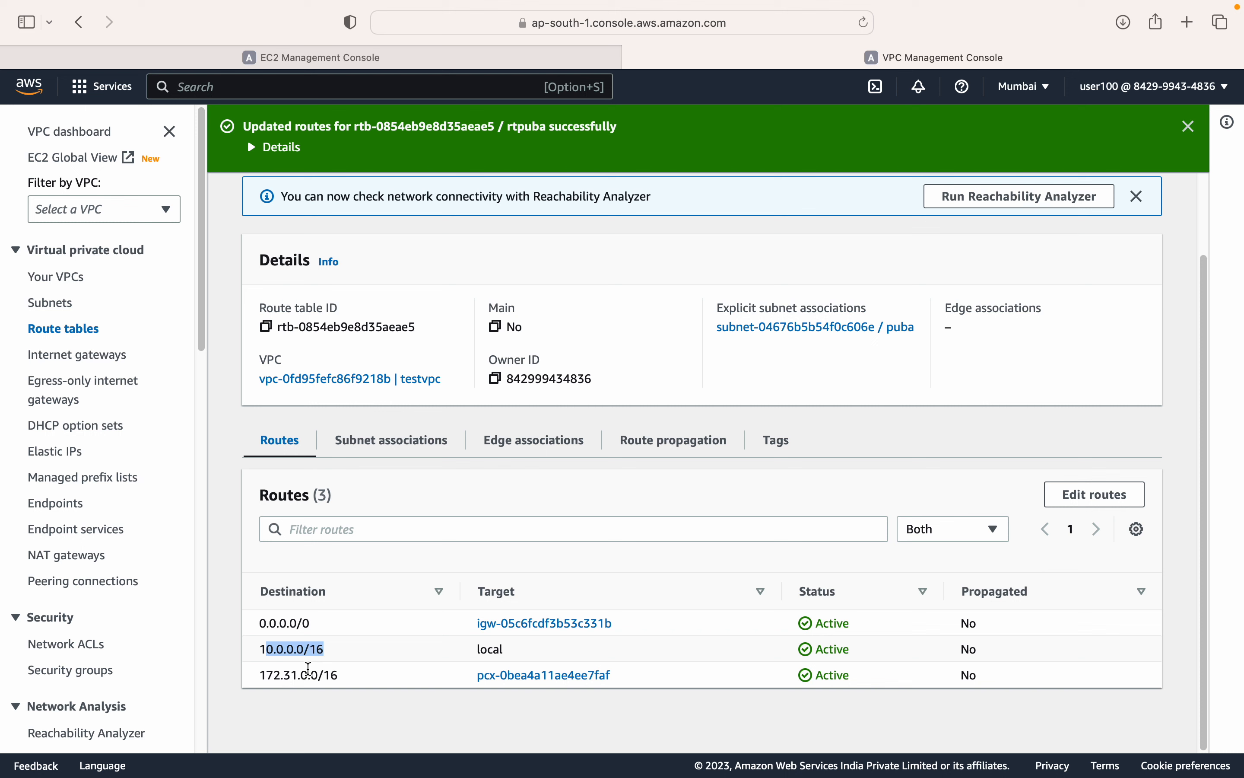
{"action": "left_click", "coordinate": [264, 674]}
{"action": "left_click_drag", "start_coordinate": [264, 675], "coordinate": [630, 676]}
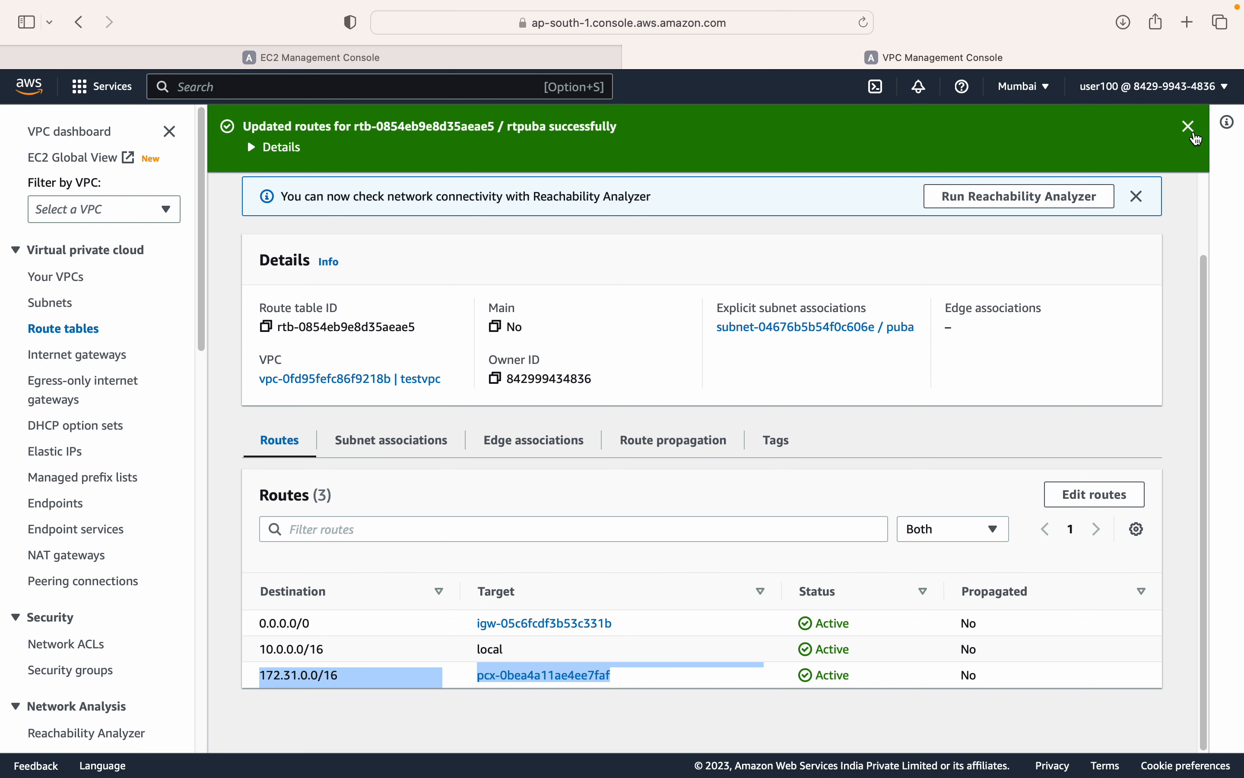
{"action": "left_click", "coordinate": [1189, 127]}
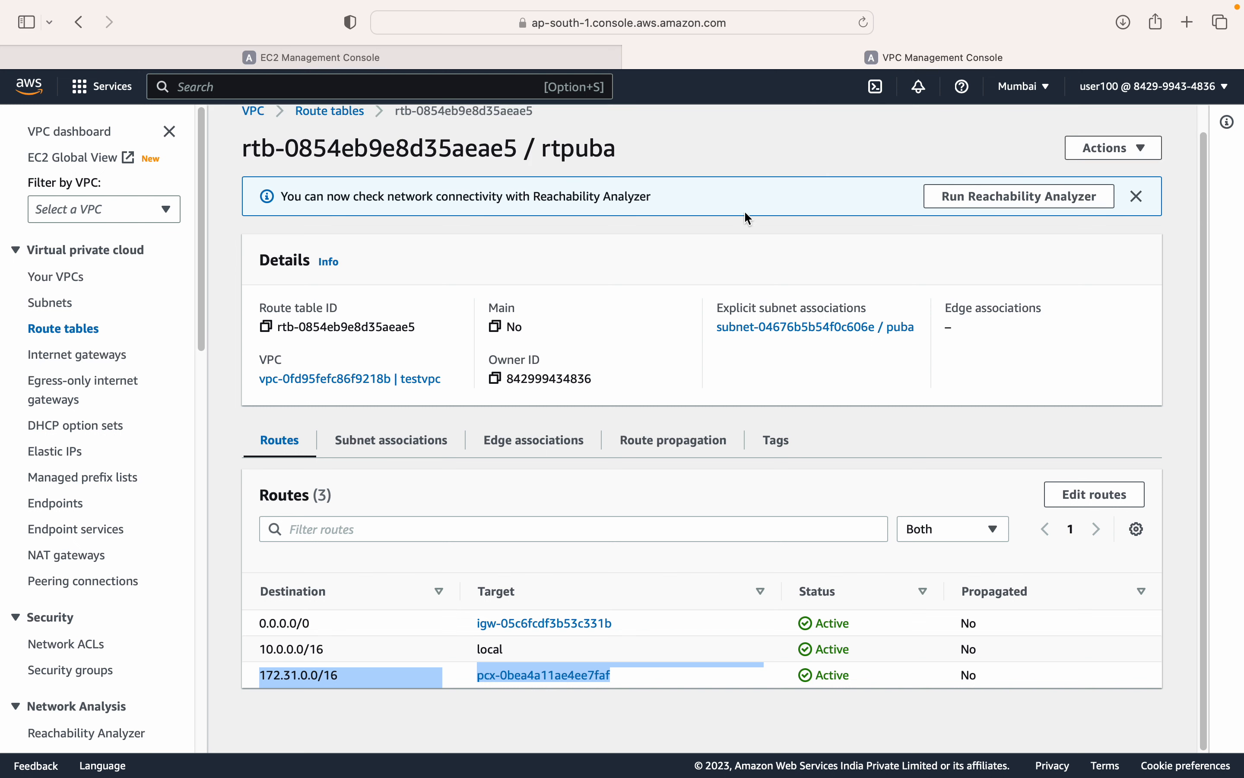
{"action": "key", "text": "super+Tab"}
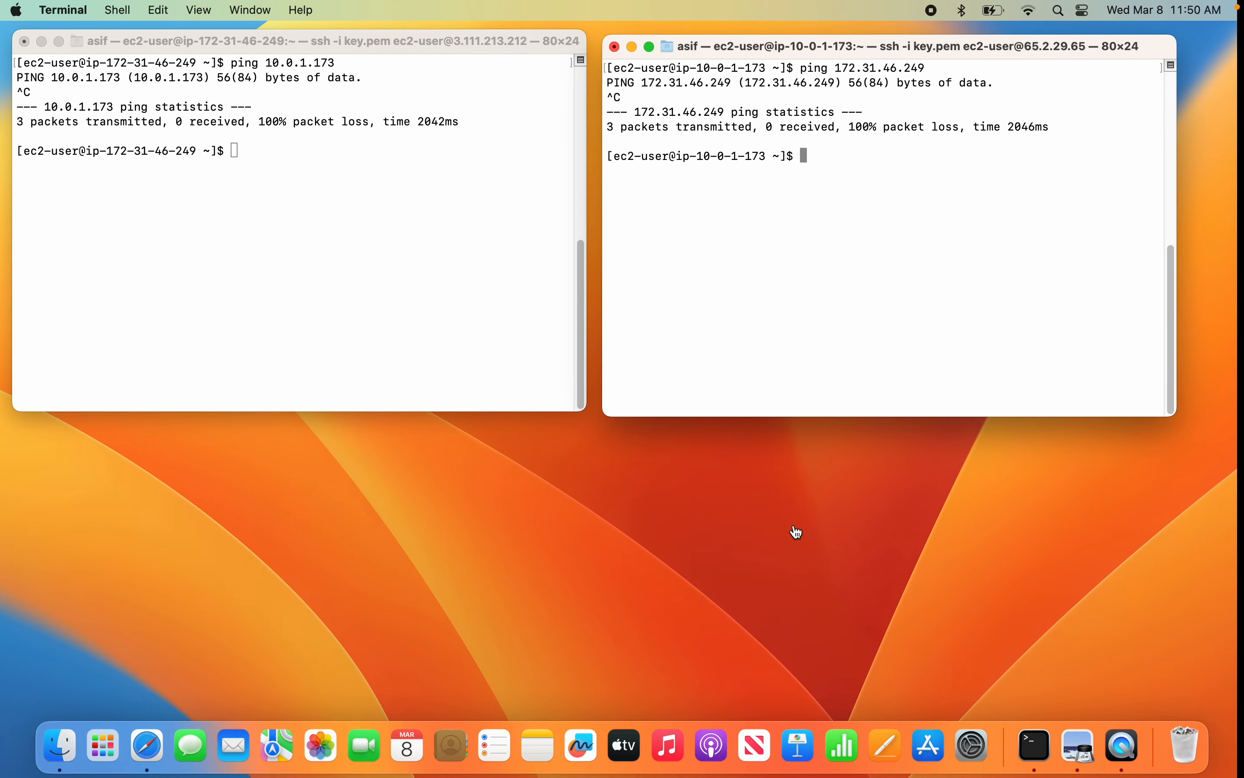
{"action": "left_click", "coordinate": [281, 177]}
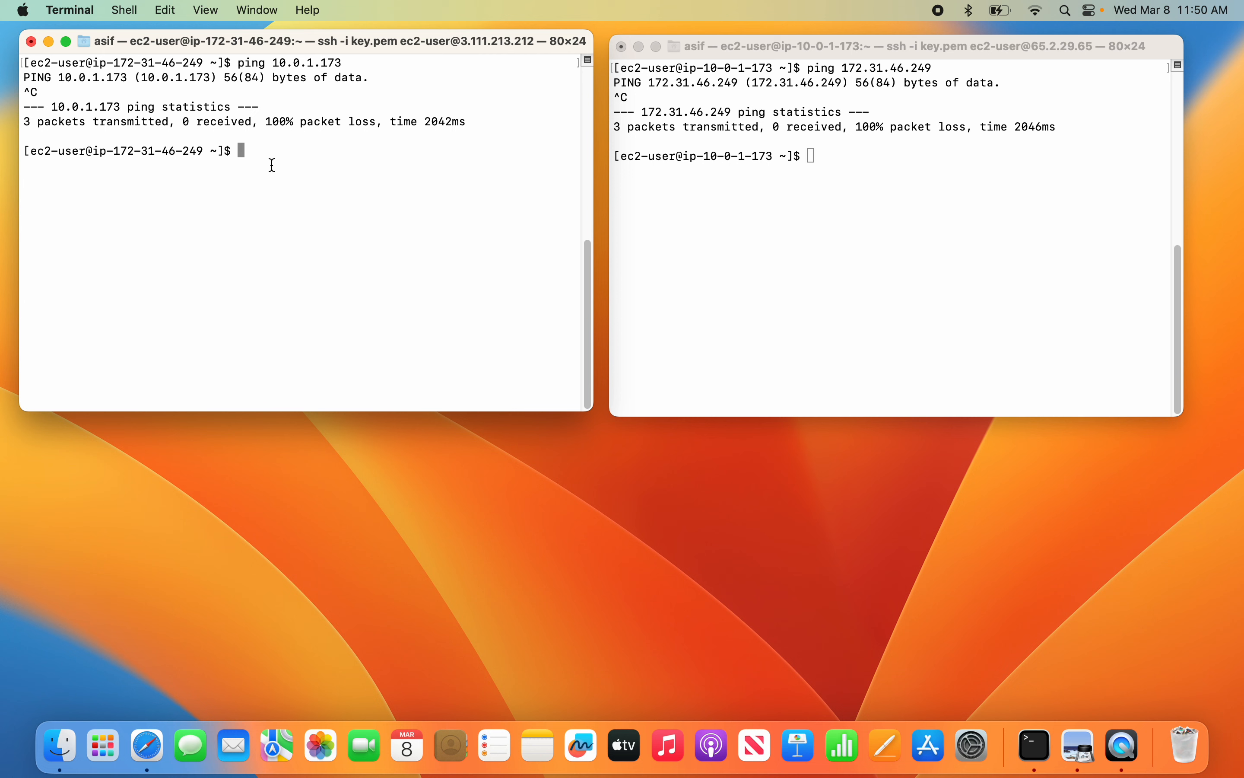
{"action": "key", "text": "Up"}
{"action": "key", "text": "Return"}
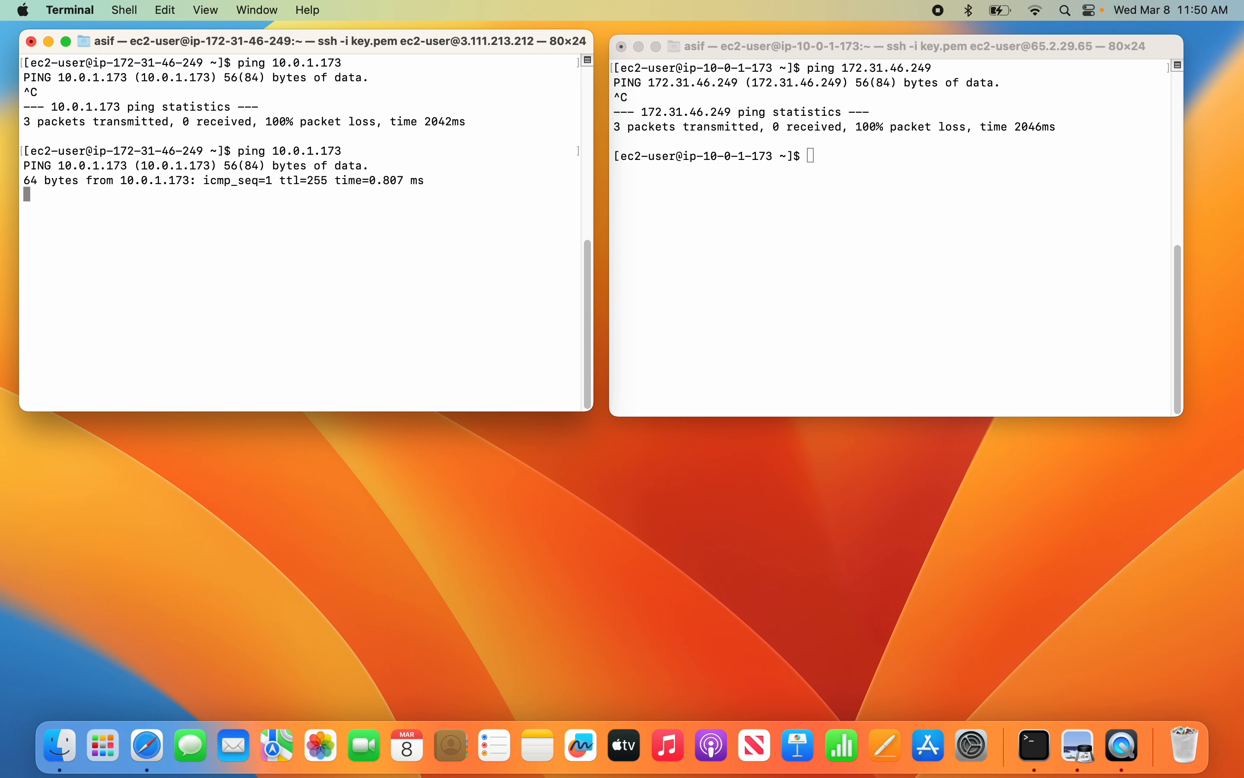
Step: Rerun ping 172.31.46.249 from the ip-10-0-1-173 instance session, and stop the running pings in both sessions
{"action": "left_click", "coordinate": [822, 158]}
{"action": "key", "text": "Up"}
{"action": "key", "text": "Return"}
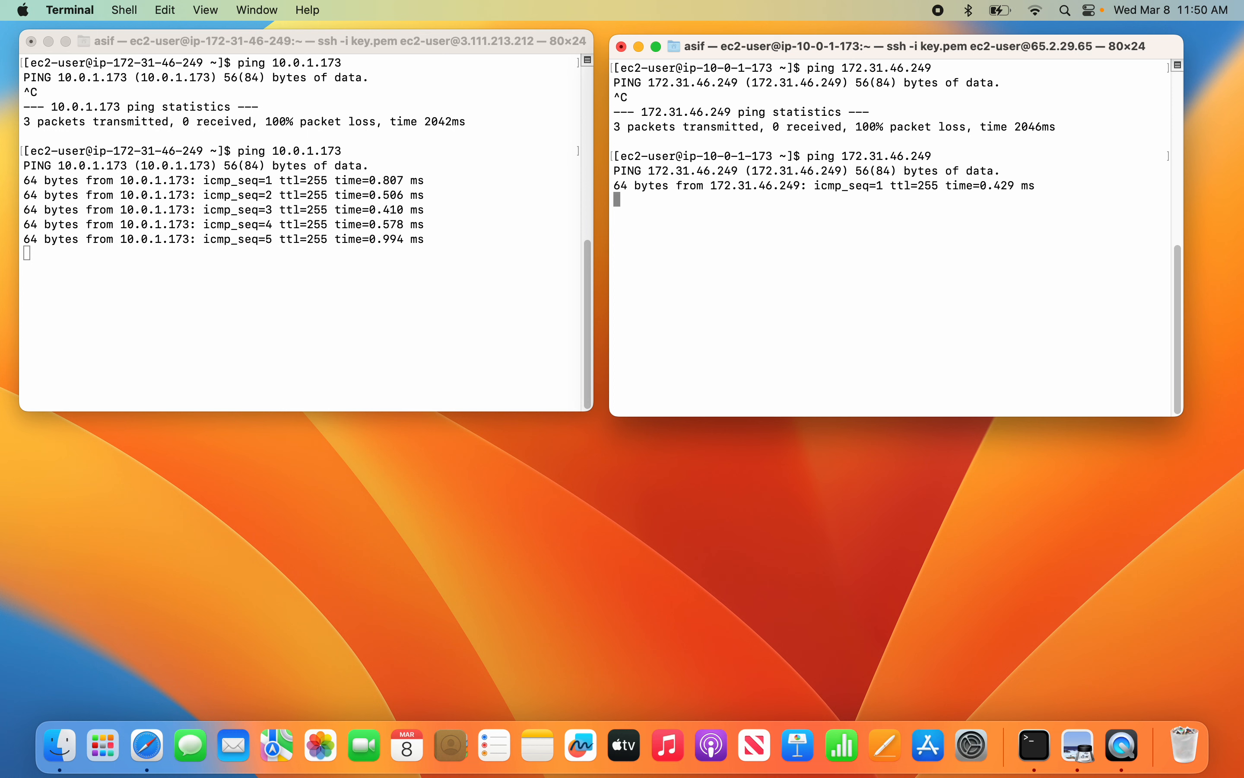
{"action": "key", "text": "ctrl+c"}
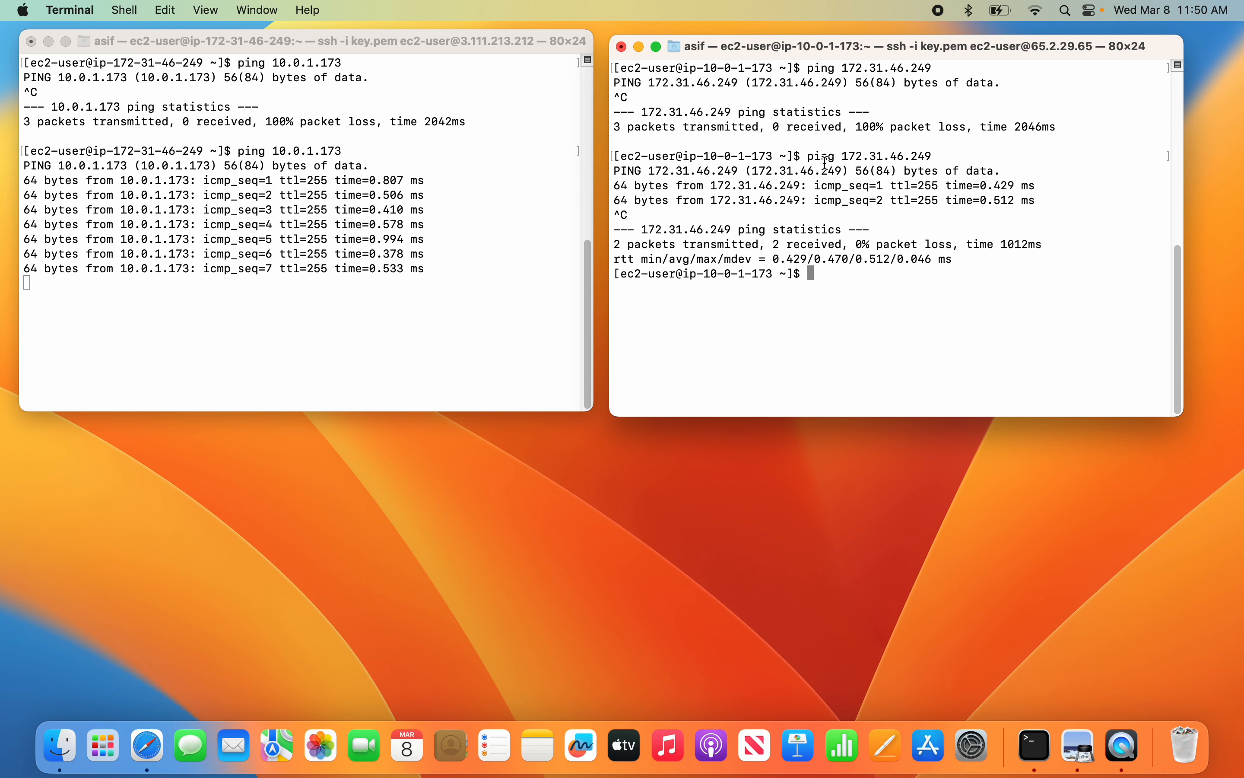
{"action": "left_click", "coordinate": [466, 286]}
{"action": "key", "text": "ctrl+c"}
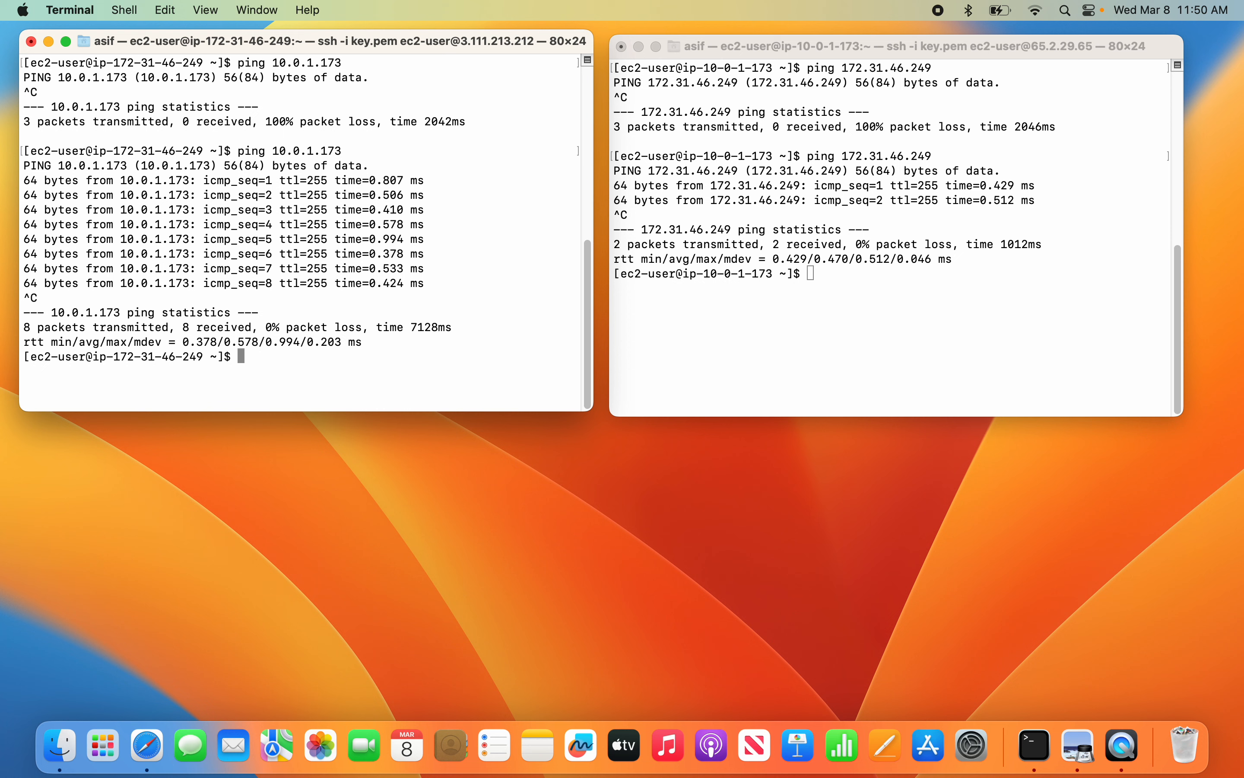